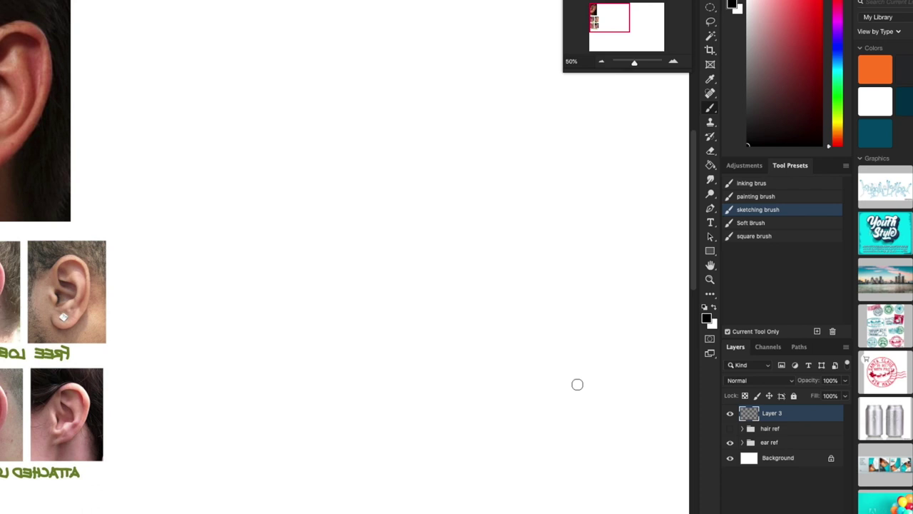
Sketch the head's cranium circle in near-black on the blank canvas, with a horizontal guideline touching its top.
mouse_move(748, 143)
mouse_down()
mouse_move(752, 130)
mouse_move(729, 134)
mouse_up()
drag(361, 250, 357, 277)
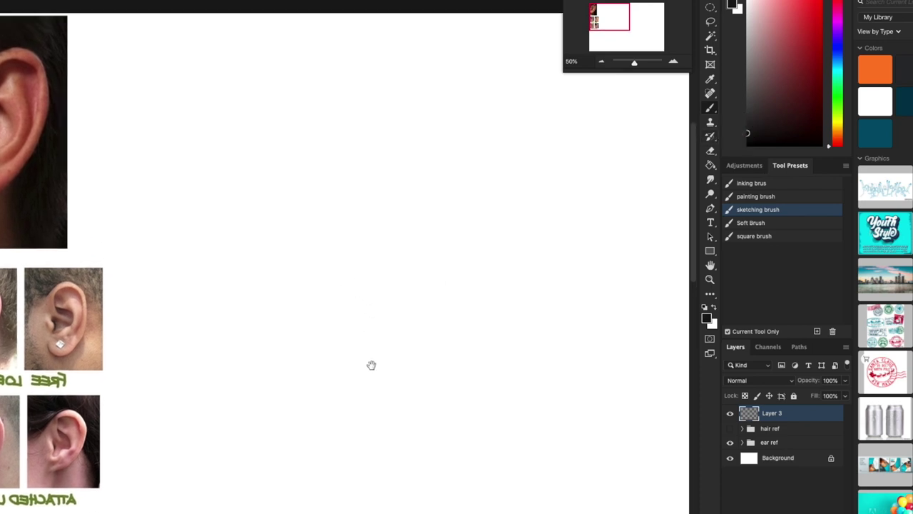
drag(372, 366, 371, 338)
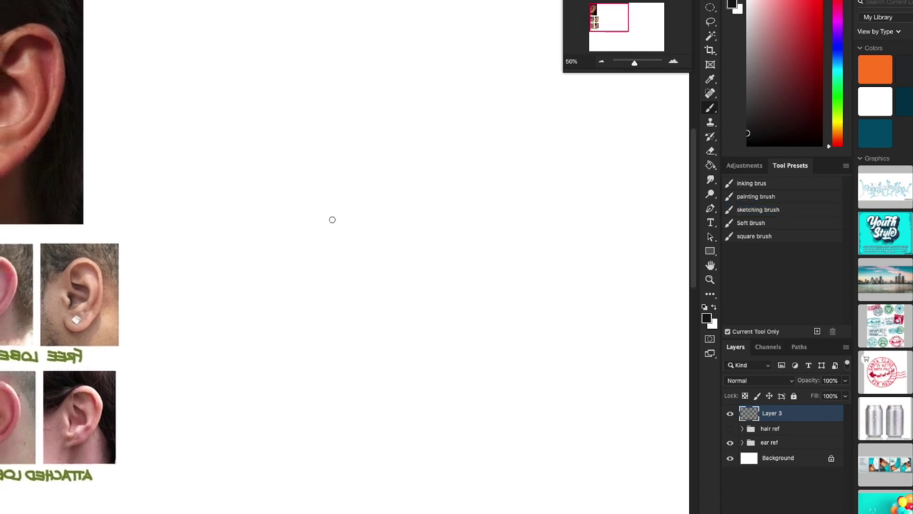
mouse_move(295, 160)
mouse_down()
mouse_move(288, 157)
mouse_move(365, 204)
mouse_move(286, 231)
mouse_up()
shift+click(381, 149)
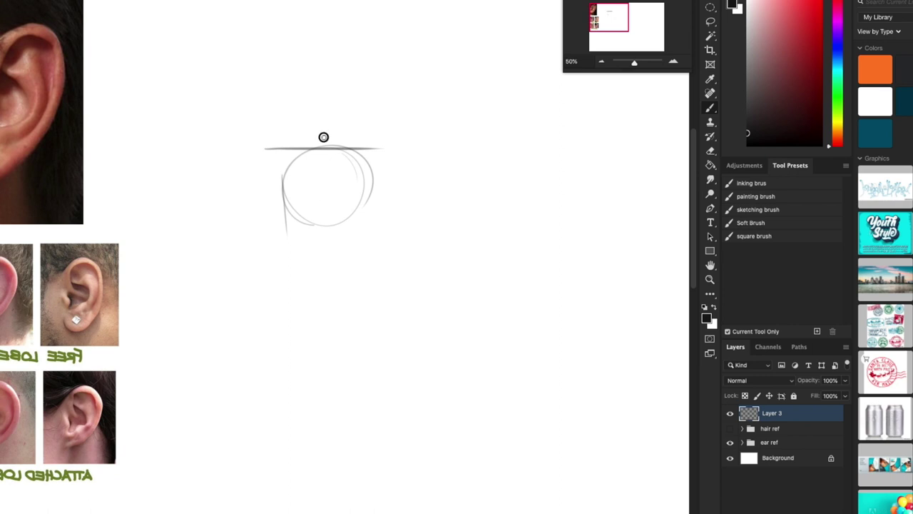
Build the front-view head with a vertical centreline, tapered jaw, chin line, horizontal eye line and two round eyes.
drag(323, 137, 326, 273)
drag(283, 176, 333, 285)
drag(305, 289, 345, 292)
drag(328, 125, 328, 306)
drag(371, 171, 338, 286)
mouse_move(368, 155)
mouse_down()
mouse_move(353, 263)
mouse_move(312, 288)
mouse_up()
mouse_move(314, 203)
mouse_down()
mouse_move(321, 218)
mouse_move(314, 223)
mouse_move(334, 222)
mouse_up()
drag(268, 200, 378, 202)
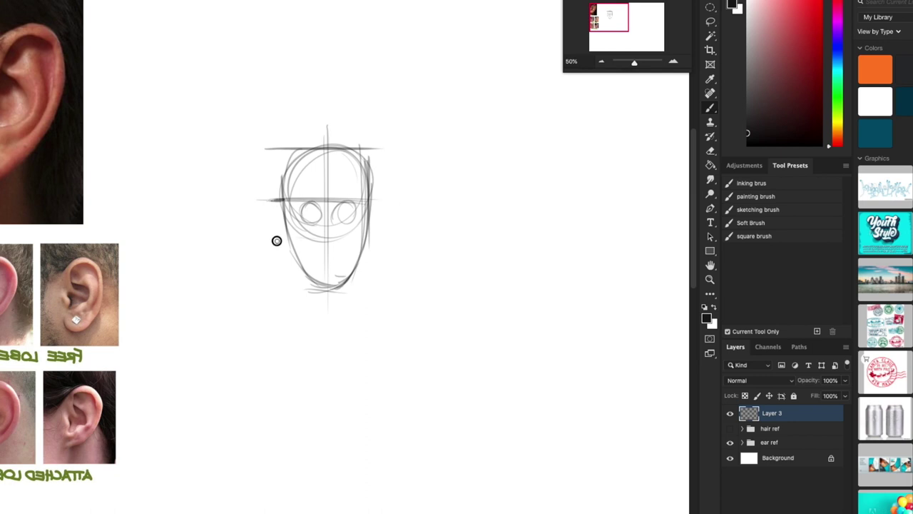
Draw a nose-base guideline, a triangular nose, and an ear on each side between the eye line and that guideline.
drag(289, 241, 378, 241)
drag(282, 208, 285, 239)
mouse_move(369, 207)
mouse_down()
mouse_move(381, 227)
mouse_move(367, 242)
mouse_up()
mouse_move(329, 206)
mouse_down()
mouse_move(317, 241)
mouse_move(340, 242)
mouse_up()
drag(329, 206, 340, 240)
drag(268, 214, 279, 238)
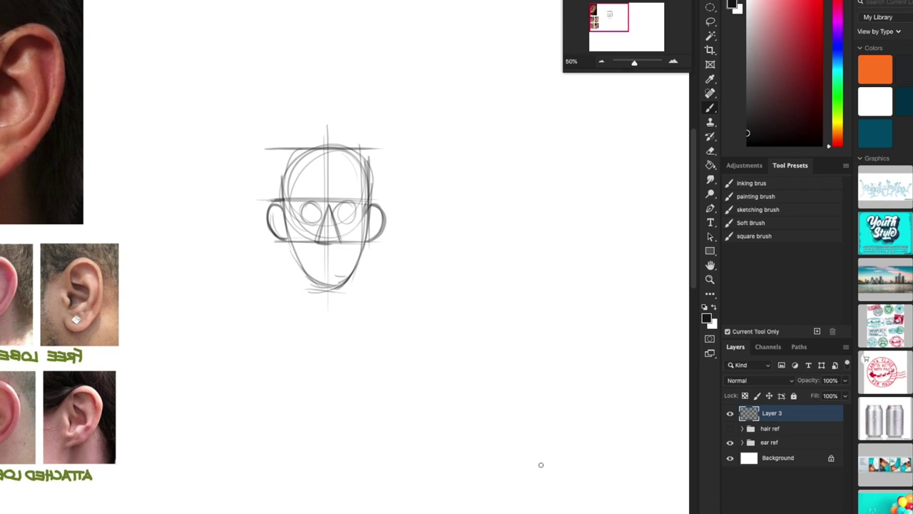
Move the head sketch to the right beside the open drawing area and add a new layer for brushwork.
key(v)
mouse_move(350, 261)
mouse_down()
mouse_move(399, 167)
mouse_move(577, 179)
mouse_move(626, 220)
mouse_up()
key(alt+shift+super+n)
key(b)
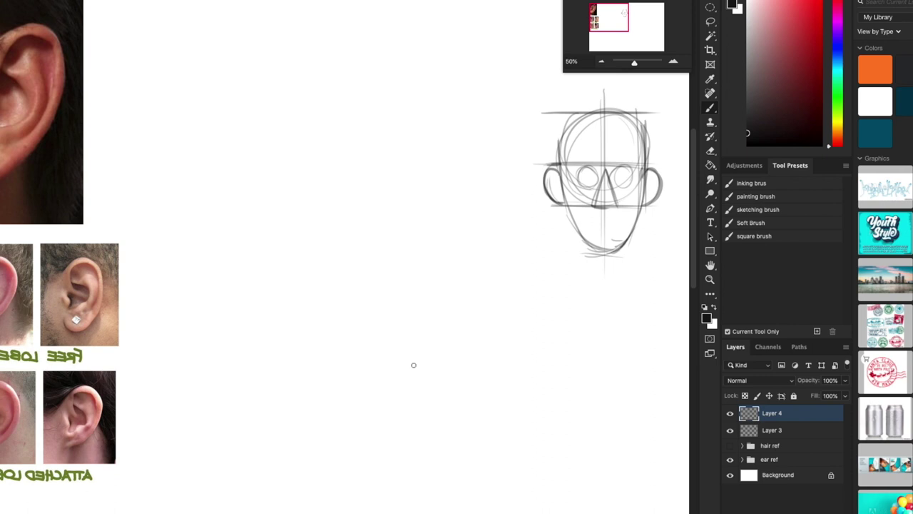
Draw an arrow pointing at the head sketch's left-hand ear.
scroll(340, 278, up, 2)
scroll(341, 277, left, 1)
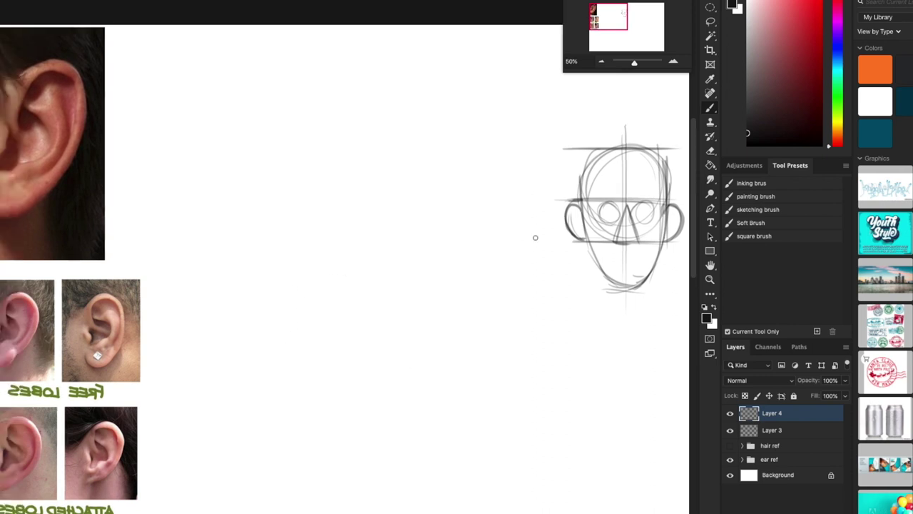
drag(531, 244, 564, 233)
drag(437, 321, 465, 309)
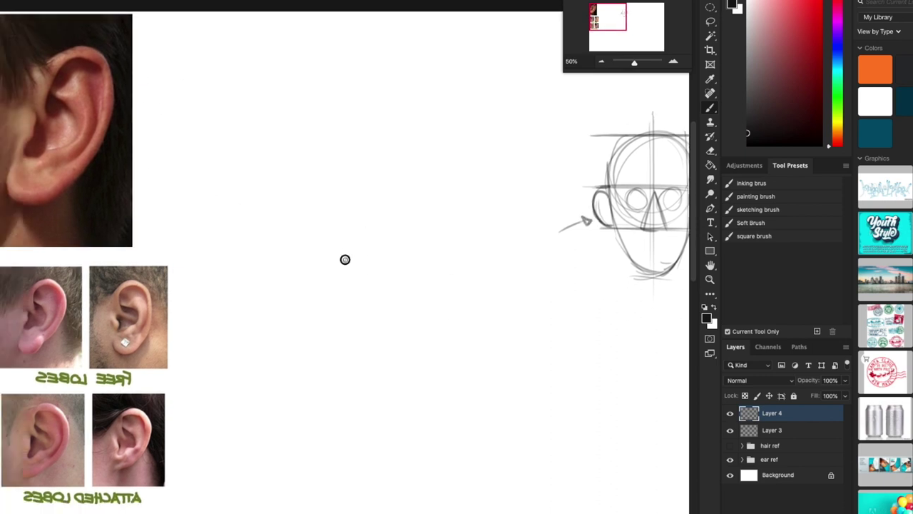
Sketch the outer contour of a large side-view ear, open on its left, from the upper rim down to the lobe.
mouse_move(343, 262)
mouse_down()
mouse_move(359, 236)
mouse_move(408, 296)
mouse_up()
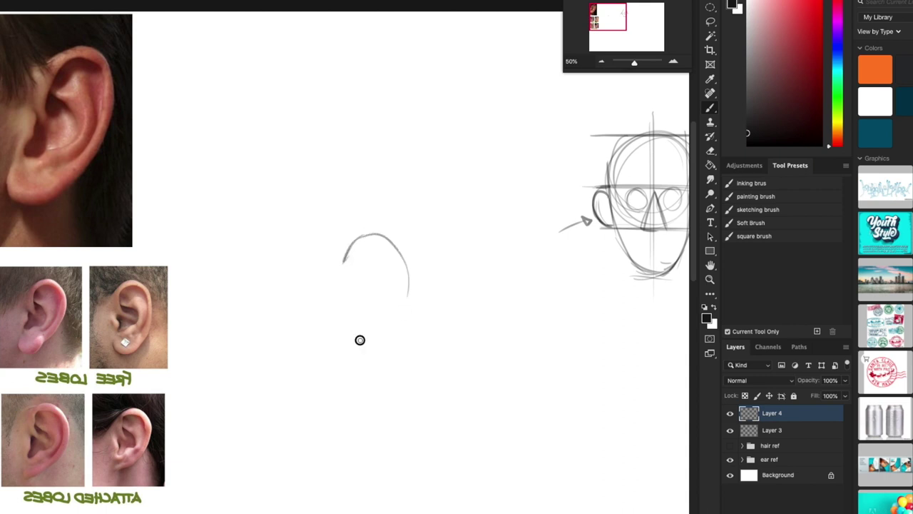
mouse_move(350, 332)
mouse_down()
mouse_move(381, 343)
mouse_move(401, 318)
mouse_up()
drag(410, 283, 371, 347)
key(ctrl+z)
mouse_move(408, 264)
mouse_down()
mouse_move(393, 337)
mouse_move(354, 335)
mouse_move(403, 313)
mouse_up()
mouse_move(378, 234)
mouse_down()
mouse_move(394, 245)
mouse_move(369, 233)
mouse_move(404, 307)
mouse_up()
drag(414, 271, 408, 307)
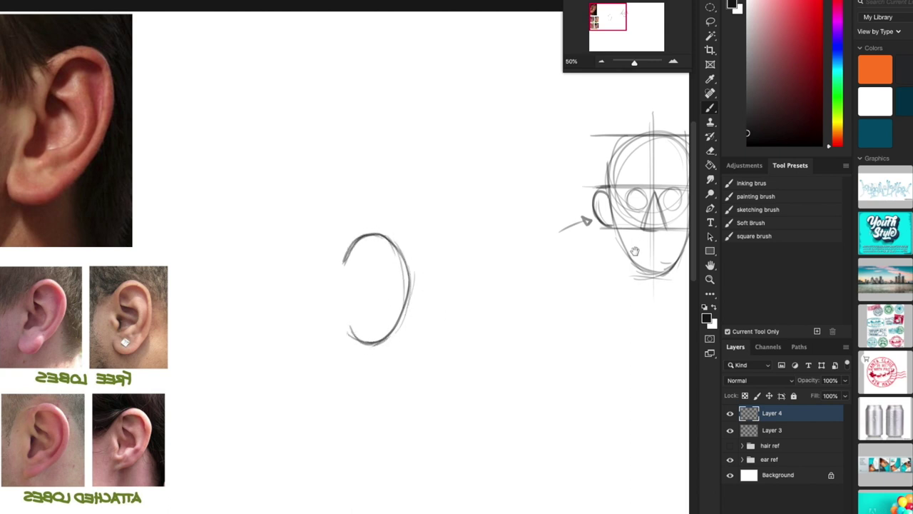
Draw the large ear's inner rim line and tragus contour, and circle the tragus on the reference photos.
drag(635, 251, 503, 285)
drag(231, 328, 353, 273)
drag(334, 302, 383, 339)
drag(367, 233, 335, 285)
drag(347, 252, 337, 276)
drag(94, 311, 107, 319)
drag(21, 101, 8, 132)
drag(344, 289, 352, 305)
mouse_move(367, 234)
mouse_down()
mouse_move(336, 279)
mouse_move(350, 304)
mouse_up()
mouse_move(369, 233)
mouse_down()
mouse_move(338, 279)
mouse_move(355, 303)
mouse_up()
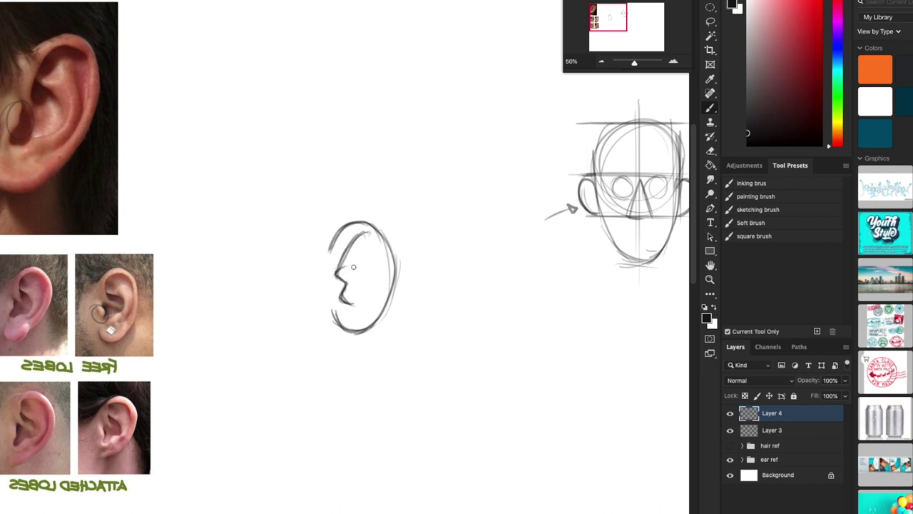
Rework the tragus and inner-ear curves on the sketch, and trace the long inner fold on the reference photos.
mouse_move(338, 272)
mouse_down()
mouse_move(363, 277)
mouse_move(364, 291)
mouse_up()
key(ctrl+z)
key(ctrl+z)
mouse_move(335, 275)
mouse_down()
mouse_move(347, 267)
mouse_move(345, 280)
mouse_up()
mouse_move(39, 86)
mouse_down()
mouse_move(63, 112)
mouse_move(59, 141)
mouse_move(37, 161)
mouse_up()
drag(31, 297, 27, 314)
drag(350, 255, 358, 249)
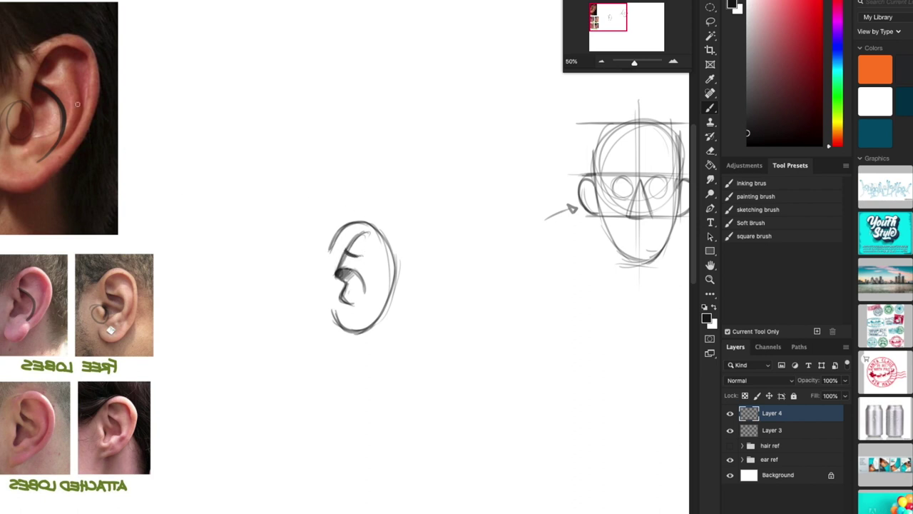
Mark the small upper fold on the reference photos and add the long inner fold and upper hollow to the sketch.
drag(43, 71, 57, 76)
drag(105, 284, 115, 288)
mouse_move(348, 255)
mouse_down()
mouse_move(380, 282)
mouse_move(372, 305)
mouse_move(381, 281)
mouse_up()
drag(369, 231, 347, 250)
Darken the large ear's lobe and outer rim, and hatch the upper hollow and the bowl beside the tragus.
mouse_move(335, 312)
mouse_down()
mouse_move(344, 335)
mouse_move(372, 328)
mouse_up()
mouse_move(348, 251)
mouse_down()
mouse_move(359, 240)
mouse_move(351, 251)
mouse_move(352, 242)
mouse_move(379, 257)
mouse_move(353, 301)
mouse_up()
mouse_move(352, 340)
mouse_down()
mouse_move(339, 316)
mouse_move(343, 330)
mouse_move(354, 340)
mouse_move(335, 312)
mouse_move(362, 334)
mouse_up()
drag(379, 234, 389, 289)
drag(449, 388, 443, 403)
mouse_move(325, 271)
mouse_down()
mouse_move(353, 236)
mouse_move(372, 246)
mouse_up()
scroll(478, 312, right, 3)
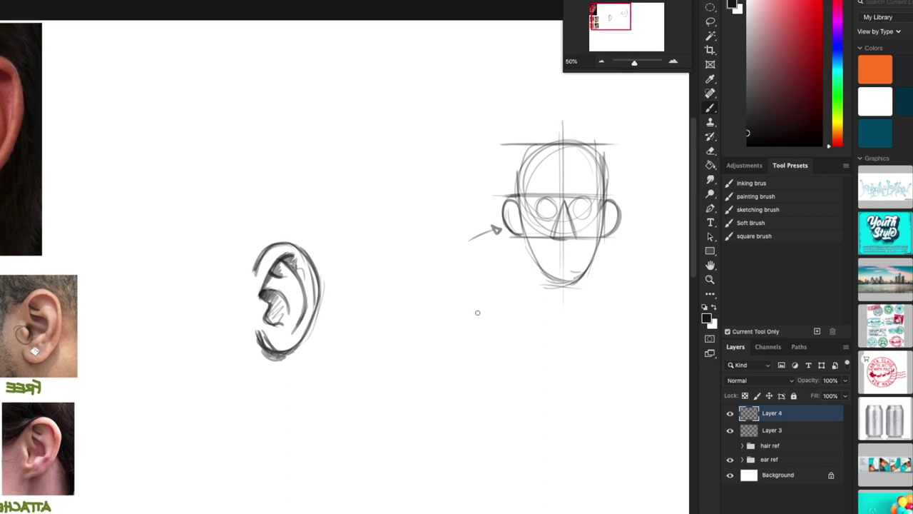
Circle the stud in the reference photo and draw piercings on the sketched ear's upper rim, tragus and lobe.
drag(339, 349, 448, 294)
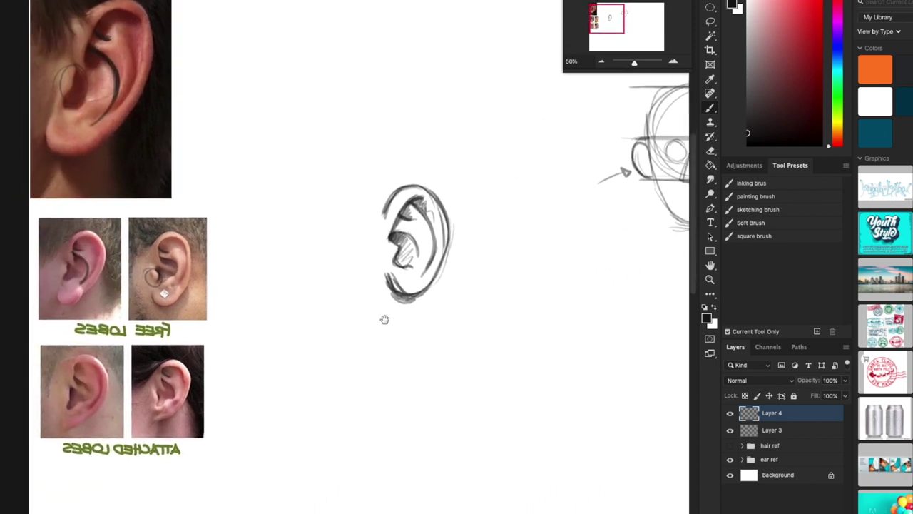
drag(178, 291, 157, 289)
drag(410, 194, 430, 187)
drag(426, 198, 444, 207)
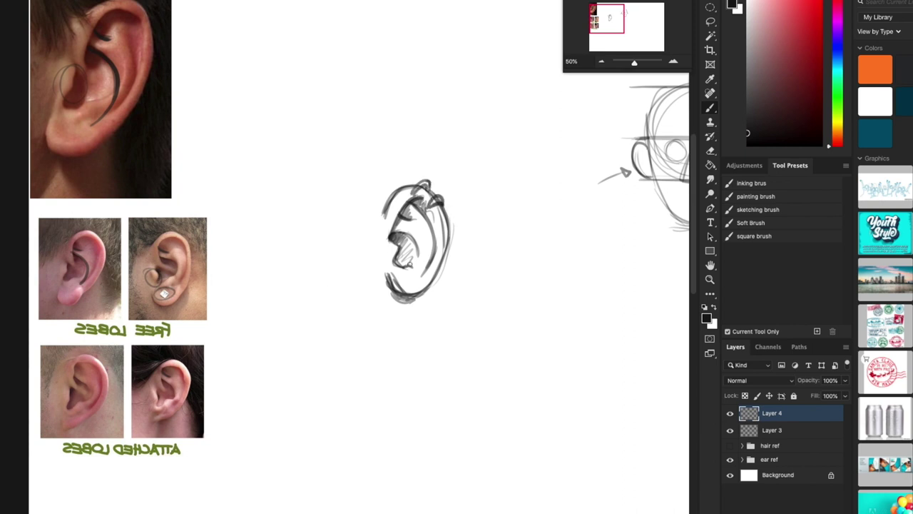
mouse_move(387, 245)
mouse_down()
mouse_move(421, 309)
mouse_move(413, 295)
mouse_move(424, 284)
mouse_up()
drag(488, 298, 429, 341)
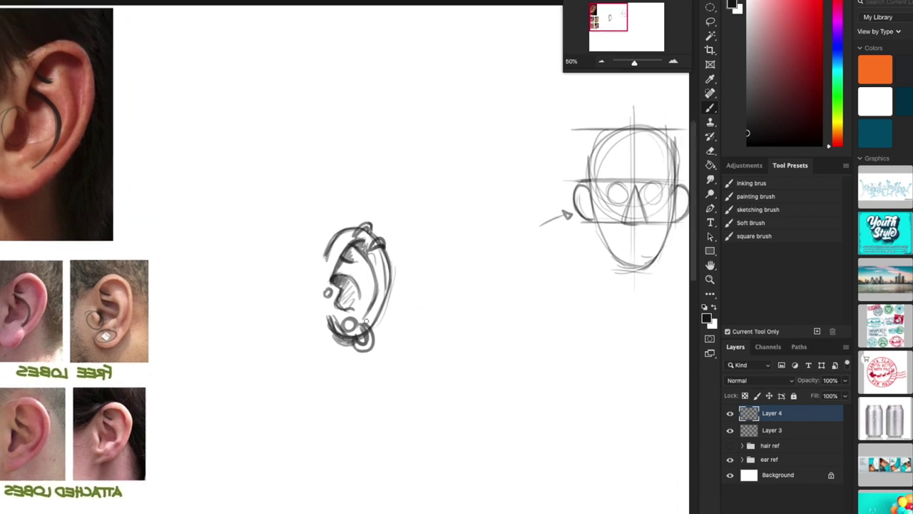
Shade the pierced ear's inner folds with curved strokes and darken the tragus edge and its stud.
scroll(326, 316, down, 2)
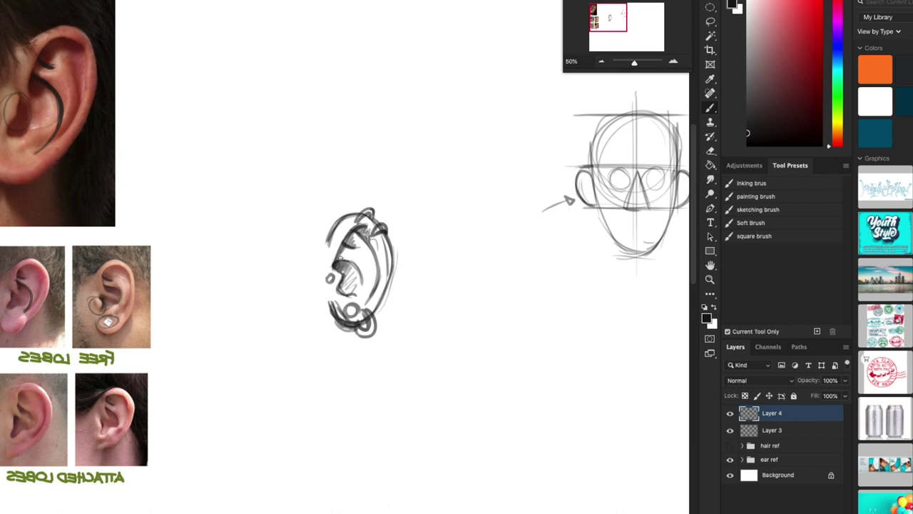
mouse_move(363, 286)
mouse_down()
mouse_move(361, 264)
mouse_move(366, 289)
mouse_move(340, 256)
mouse_move(367, 275)
mouse_move(370, 295)
mouse_move(362, 244)
mouse_move(368, 265)
mouse_move(351, 251)
mouse_move(338, 255)
mouse_move(341, 263)
mouse_move(379, 221)
mouse_up()
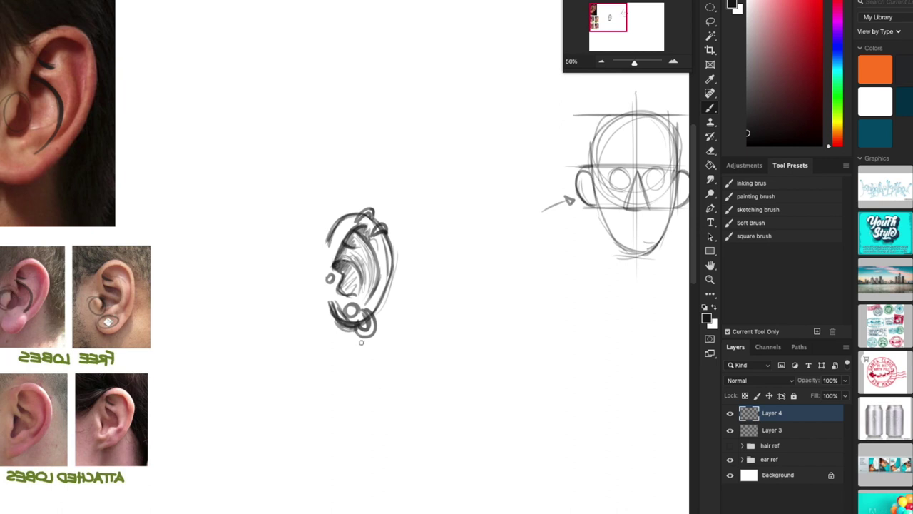
drag(330, 278, 335, 283)
drag(336, 249, 340, 289)
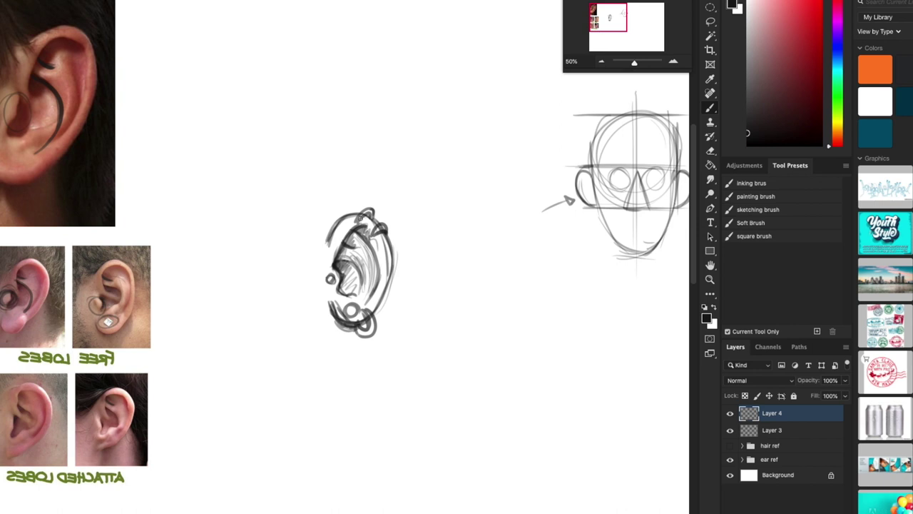
Circle the ATTACHED LOBES and FREE LOBES captions and sketch one example ear of each type below the pierced ear.
mouse_move(143, 471)
mouse_down()
mouse_move(4, 462)
mouse_move(163, 480)
mouse_up()
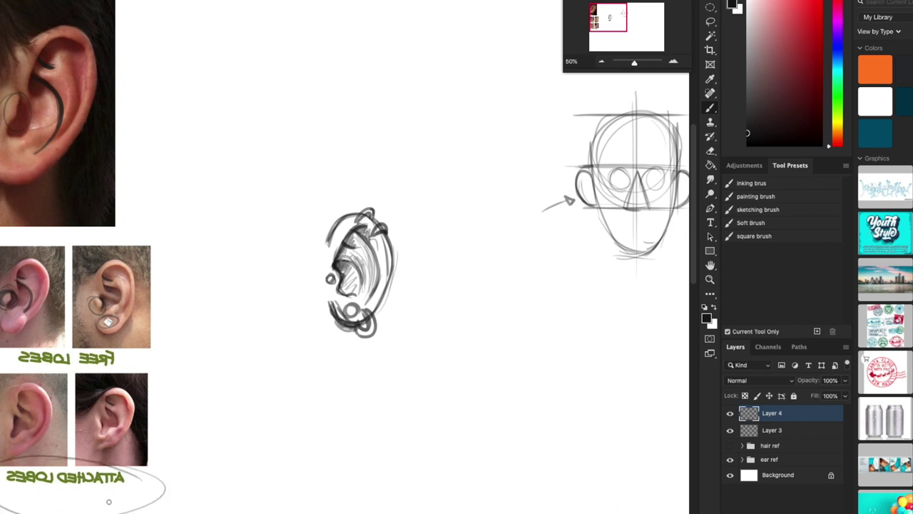
drag(129, 351, 64, 381)
mouse_move(419, 327)
mouse_down()
mouse_move(467, 365)
mouse_move(447, 401)
mouse_move(413, 416)
mouse_up()
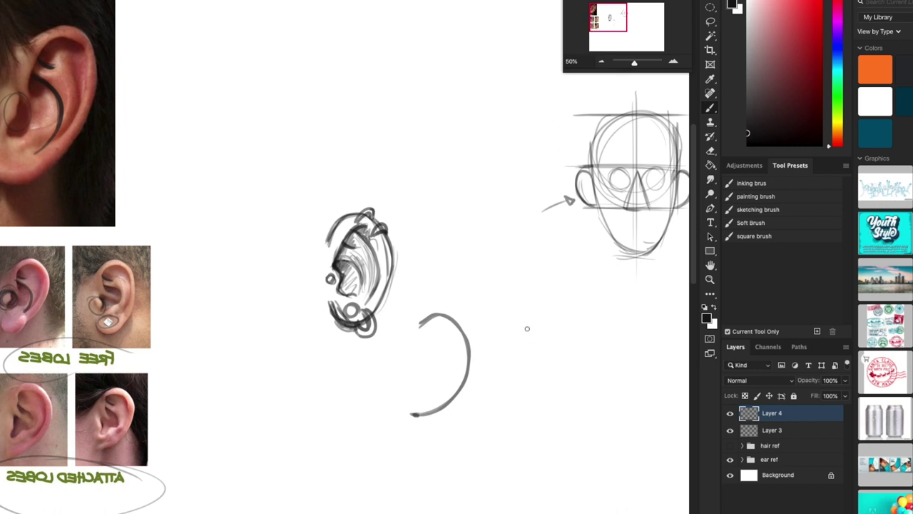
mouse_move(498, 326)
mouse_down()
mouse_move(558, 359)
mouse_move(502, 427)
mouse_up()
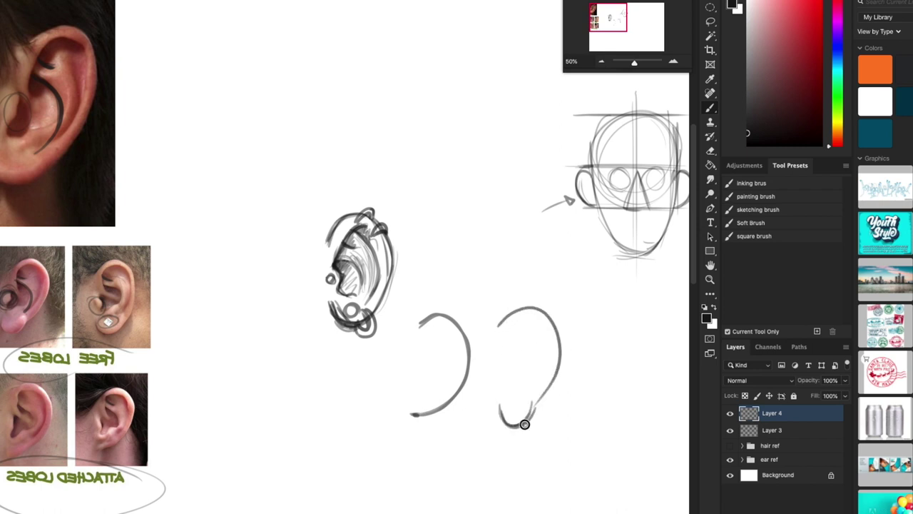
drag(559, 370, 503, 427)
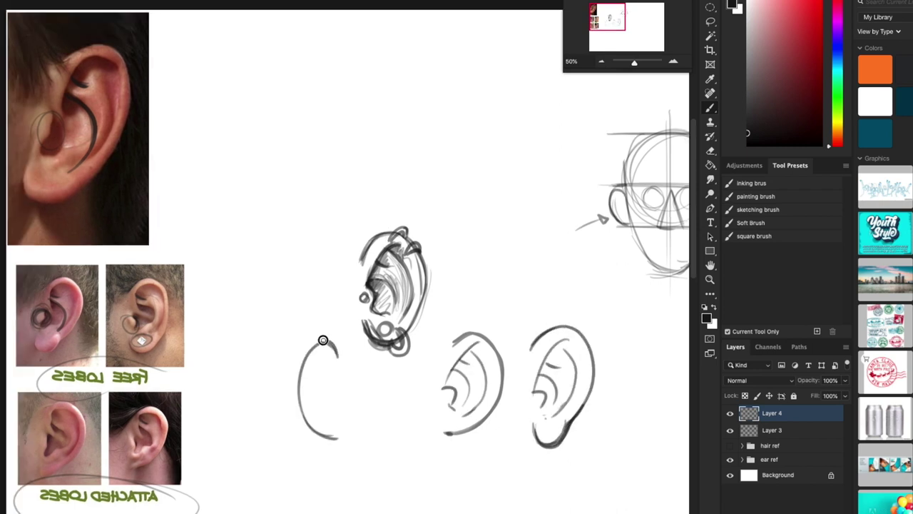
Sketch an ear facing the opposite way to the left of the lobe examples, including its inner folds and tragus.
drag(303, 367, 349, 435)
mouse_move(342, 356)
mouse_down()
mouse_move(333, 341)
mouse_move(301, 381)
mouse_move(338, 410)
mouse_move(322, 419)
mouse_up()
drag(323, 378, 328, 411)
drag(318, 373, 327, 372)
drag(318, 352, 341, 412)
mouse_move(320, 373)
mouse_down()
mouse_move(328, 369)
mouse_move(320, 374)
mouse_move(333, 378)
mouse_up()
Draw a long pointed elf ear with inner folds above the pierced ear, and strengthen its outline.
mouse_move(455, 444)
mouse_down()
mouse_move(473, 432)
mouse_move(401, 470)
mouse_up()
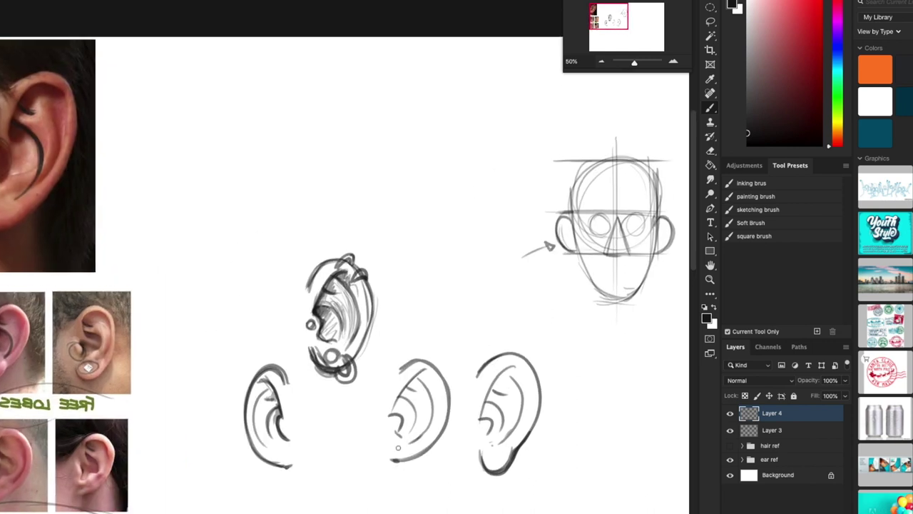
scroll(398, 448, up, 3)
scroll(398, 448, left, 3)
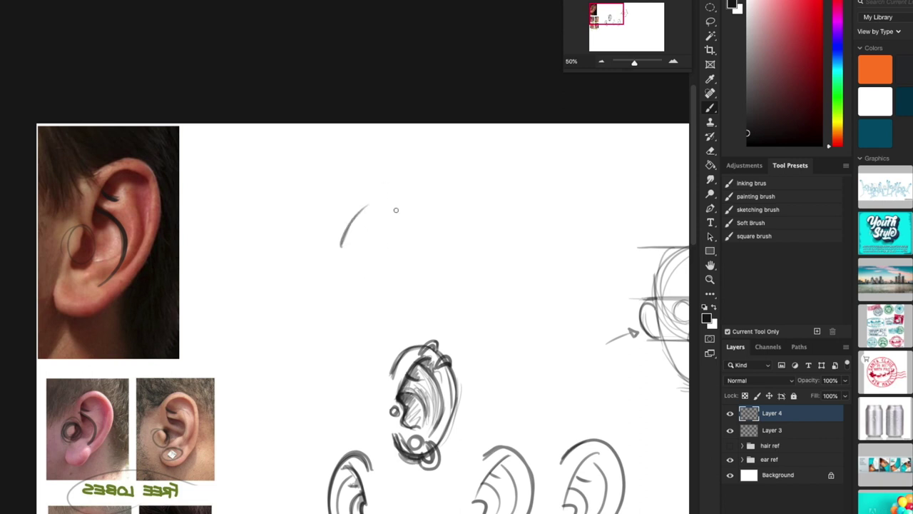
mouse_move(343, 244)
mouse_down()
mouse_move(381, 199)
mouse_move(396, 189)
mouse_move(415, 195)
mouse_move(416, 183)
mouse_move(392, 269)
mouse_move(342, 289)
mouse_move(374, 287)
mouse_move(365, 299)
mouse_move(387, 272)
mouse_up()
mouse_move(406, 197)
mouse_down()
mouse_move(353, 249)
mouse_move(356, 272)
mouse_move(363, 242)
mouse_move(370, 267)
mouse_up()
mouse_move(368, 226)
mouse_down()
mouse_move(390, 245)
mouse_move(364, 286)
mouse_up()
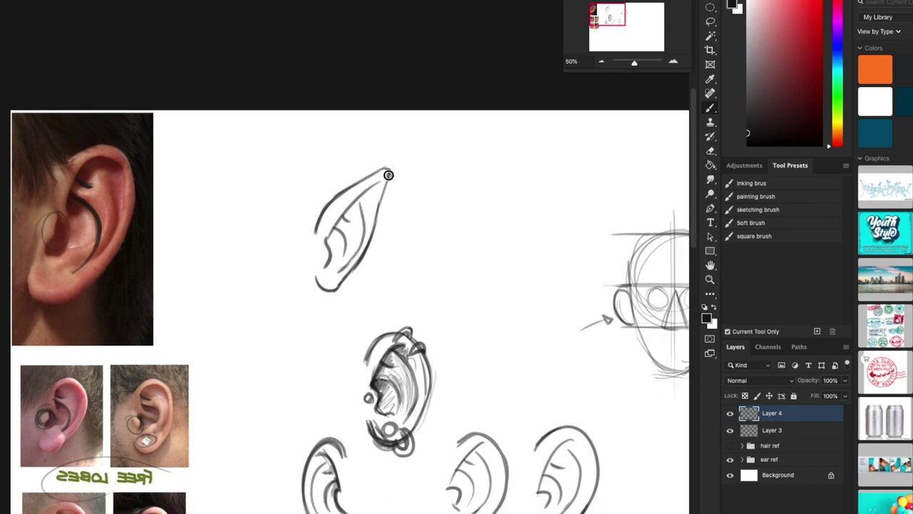
mouse_move(388, 174)
mouse_down()
mouse_move(383, 198)
mouse_move(375, 172)
mouse_move(314, 232)
mouse_up()
Sketch two small simplified ears between the elf ear and the head, each with a few inner curves.
drag(492, 229, 427, 236)
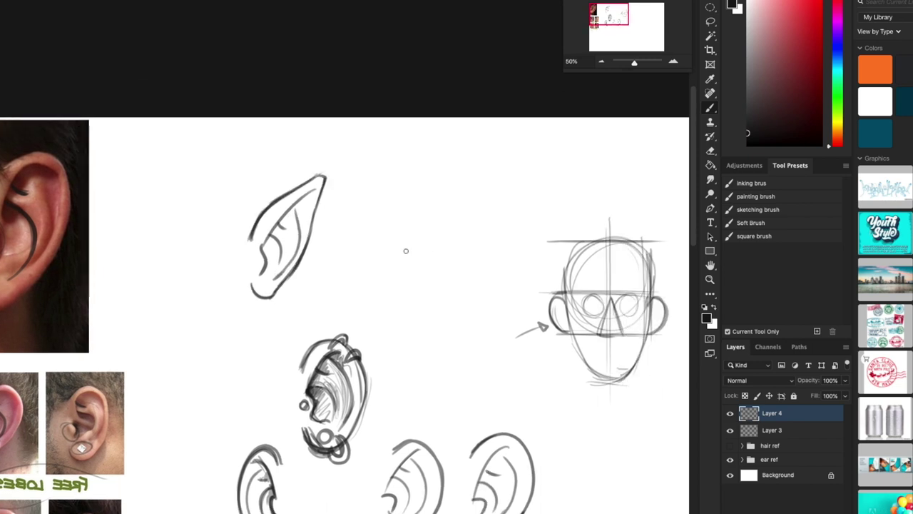
mouse_move(397, 265)
mouse_down()
mouse_move(409, 248)
mouse_move(440, 277)
mouse_move(416, 266)
mouse_move(415, 299)
mouse_move(400, 294)
mouse_move(438, 259)
mouse_move(420, 294)
mouse_up()
mouse_move(481, 370)
mouse_down()
mouse_move(500, 333)
mouse_move(451, 357)
mouse_up()
drag(405, 330, 407, 377)
mouse_move(434, 328)
mouse_down()
mouse_move(413, 343)
mouse_move(431, 320)
mouse_move(419, 376)
mouse_up()
drag(521, 340, 544, 276)
drag(432, 287, 435, 298)
Add two more stylised small ears below the head, one with an inner oval and one with a spiral.
scroll(438, 350, right, 5)
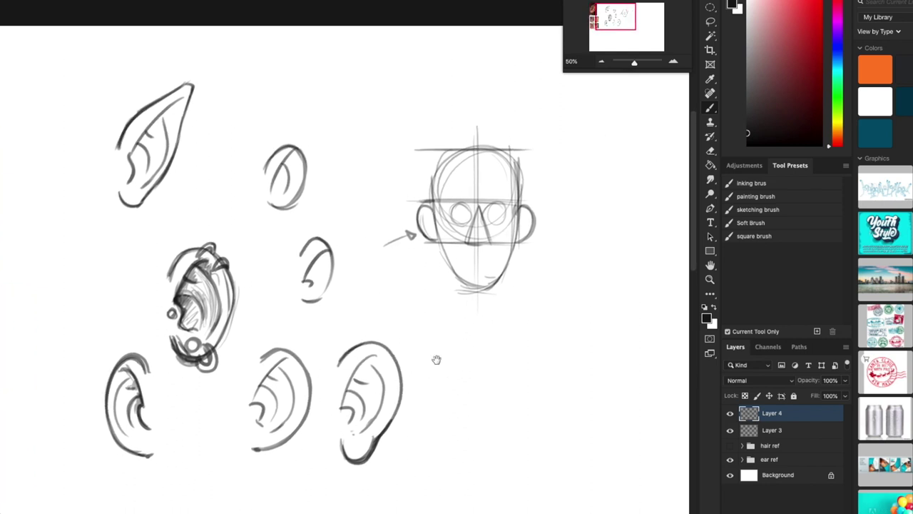
mouse_move(378, 294)
mouse_down()
mouse_move(393, 334)
mouse_move(385, 339)
mouse_up()
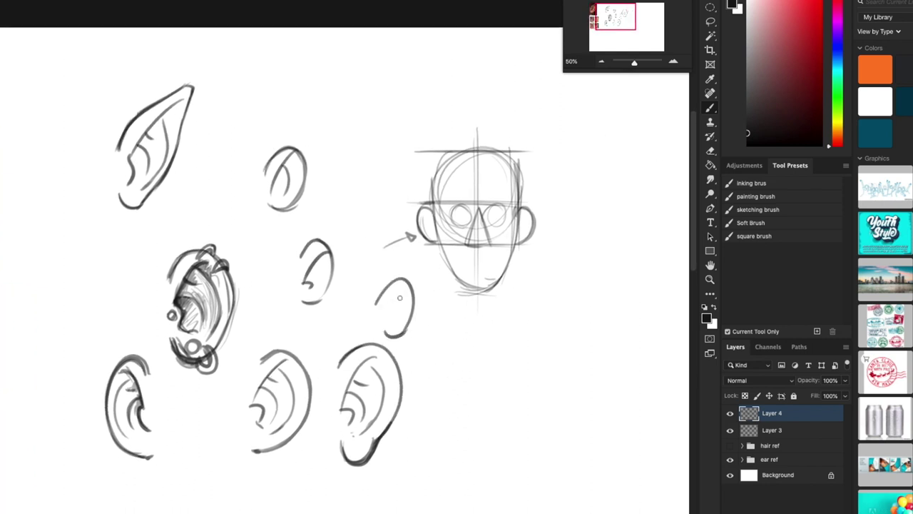
mouse_move(395, 300)
mouse_down()
mouse_move(387, 329)
mouse_move(403, 308)
mouse_move(387, 310)
mouse_move(418, 313)
mouse_move(458, 295)
mouse_move(438, 361)
mouse_up()
scroll(421, 329, down, 3)
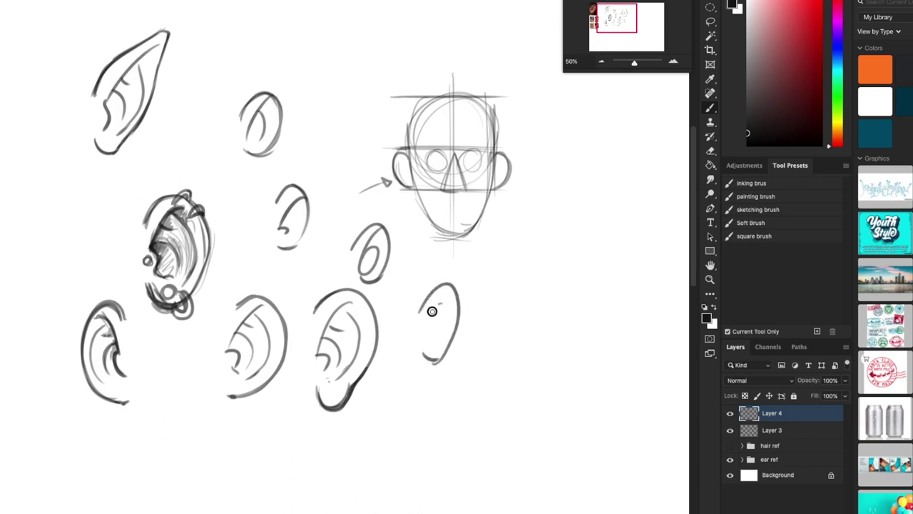
drag(437, 312, 431, 336)
scroll(487, 347, down, 2)
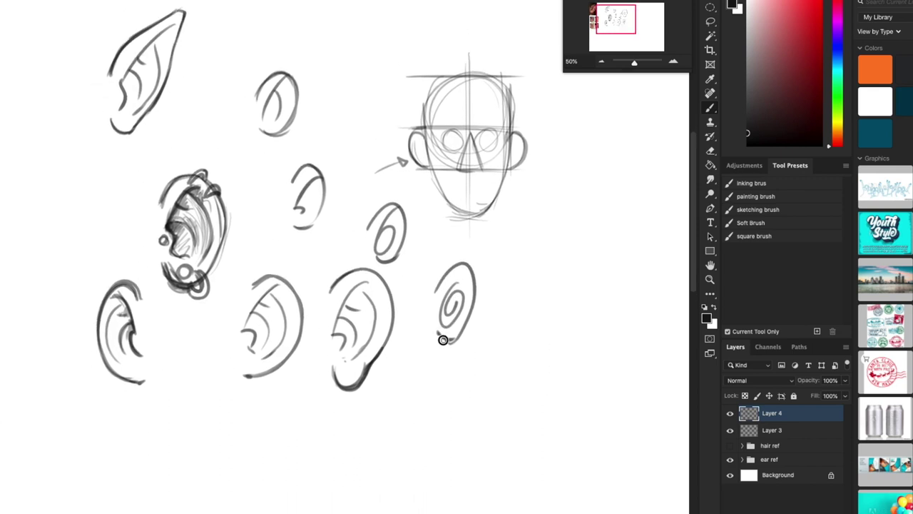
scroll(352, 455, left, 5)
scroll(352, 454, up, 2)
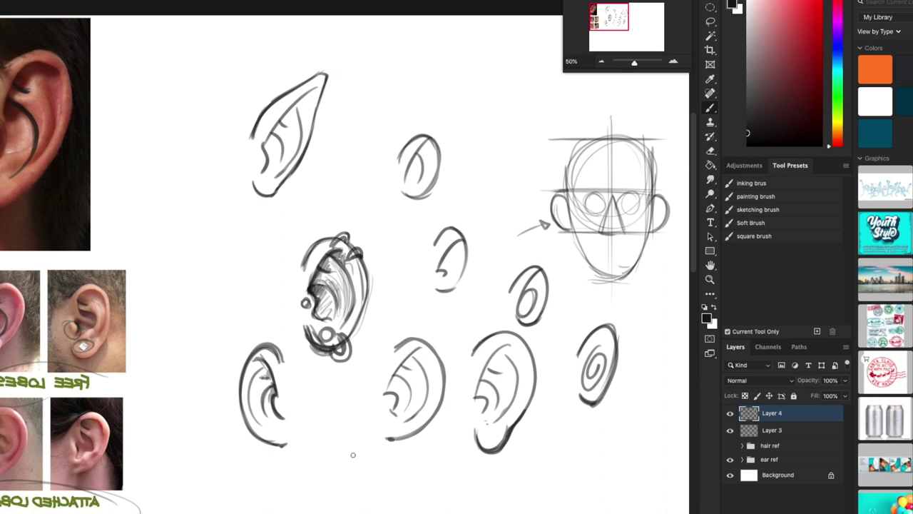
With the earlier ear studies hidden, outline a fresh large ear on a new layer and shade it in grey on another layer beneath.
mouse_move(306, 289)
mouse_down()
mouse_move(388, 265)
mouse_move(306, 389)
mouse_move(316, 351)
mouse_up()
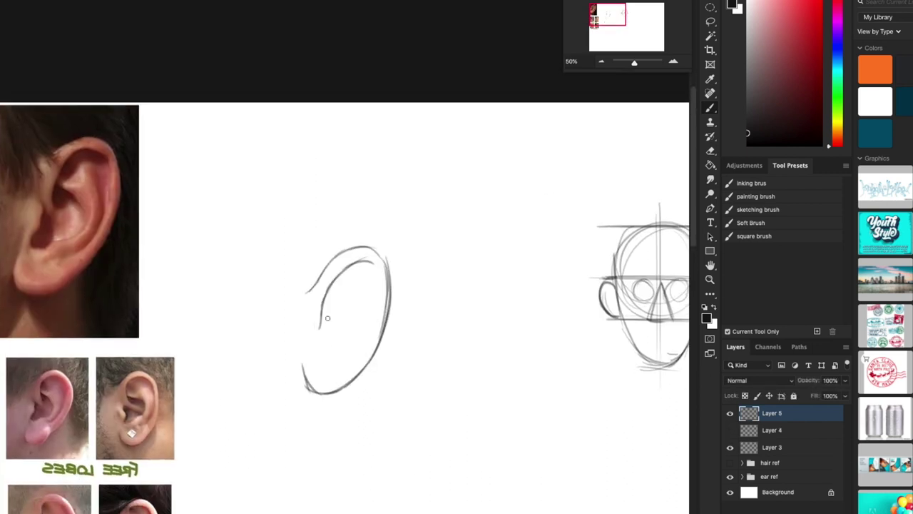
mouse_move(325, 299)
mouse_down()
mouse_move(351, 339)
mouse_move(391, 240)
mouse_move(367, 418)
mouse_up()
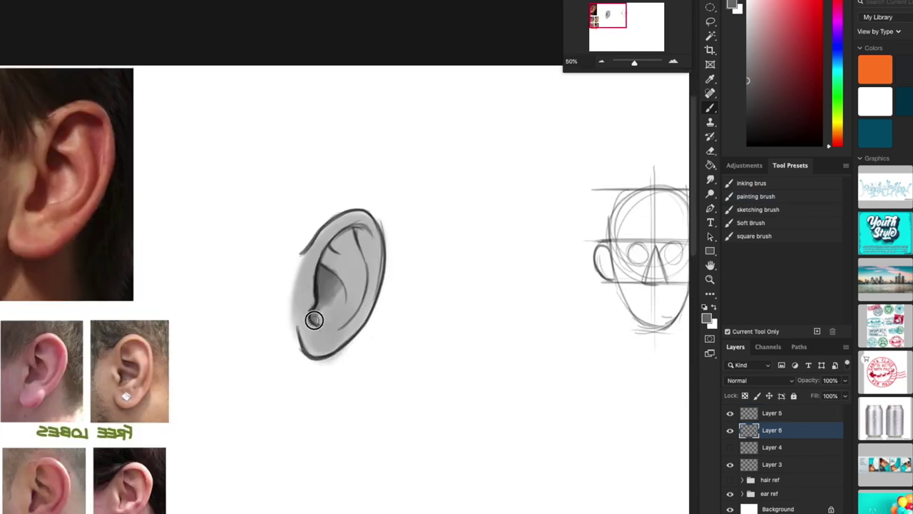
mouse_move(314, 320)
mouse_down()
mouse_move(342, 246)
mouse_move(304, 332)
mouse_move(371, 235)
mouse_up()
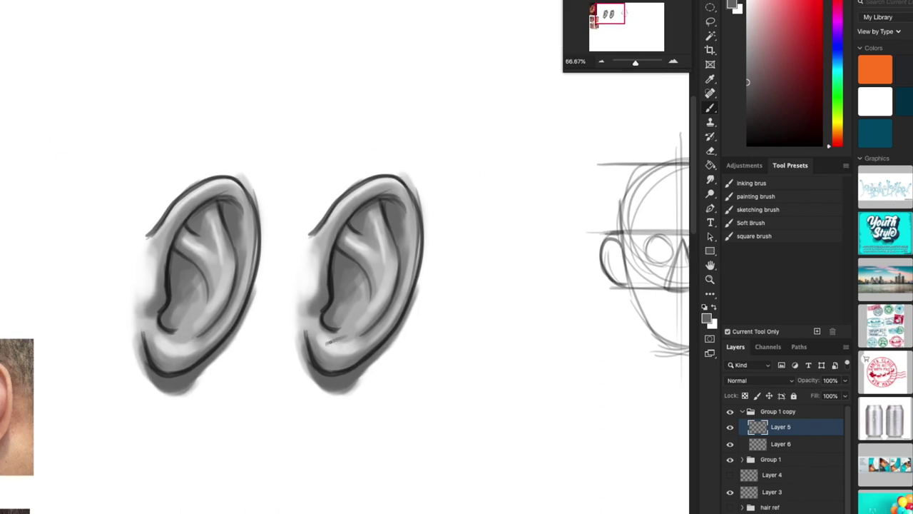
Draw a square gem stud on the duplicated ear's lobe and a small hoop through its upper rim.
drag(326, 344, 337, 355)
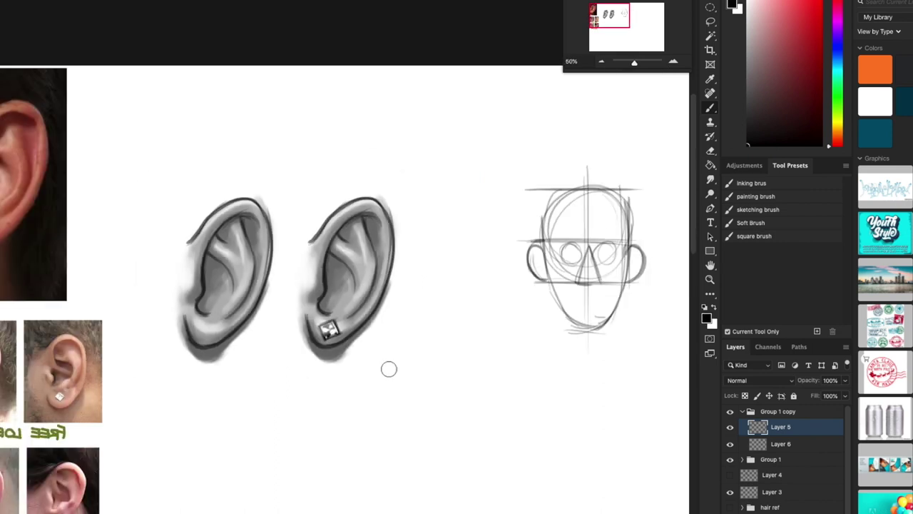
drag(385, 214, 381, 212)
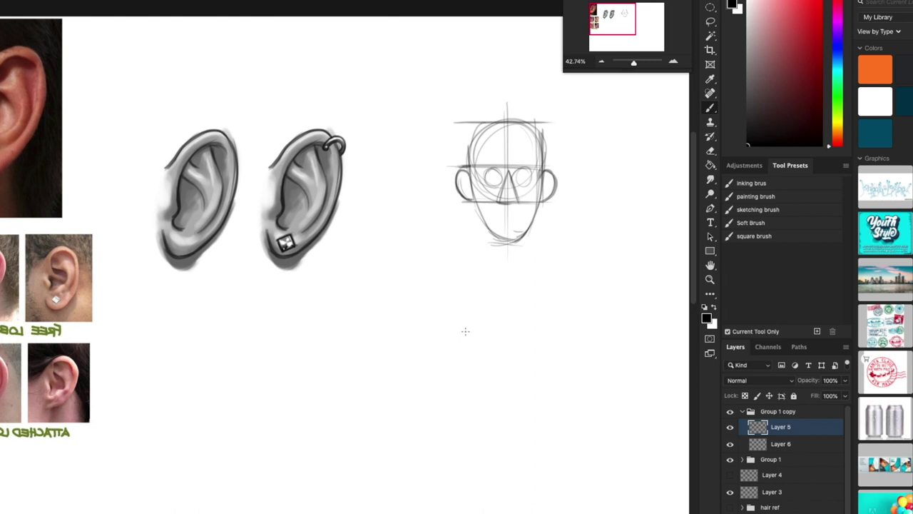
Hide the ear groups, sketch layers and ear reference group, and show the hair ref group.
click(742, 412)
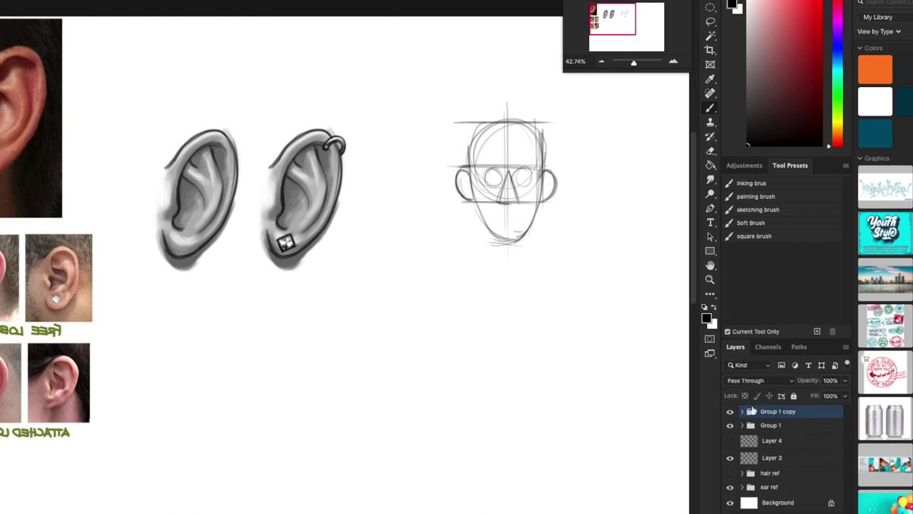
drag(730, 412, 730, 487)
click(730, 473)
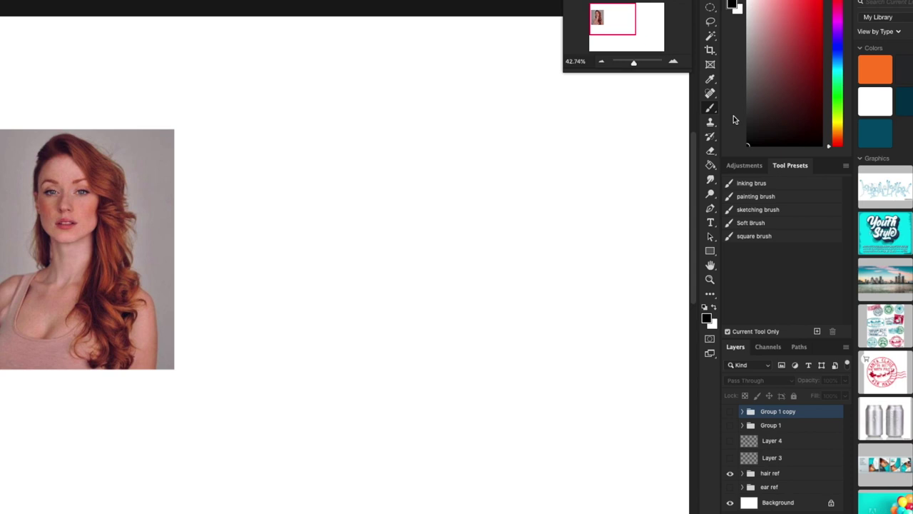
With the sketching brush on a new layer, sketch a head from a circle, centre guides and a tapered jaw.
click(773, 210)
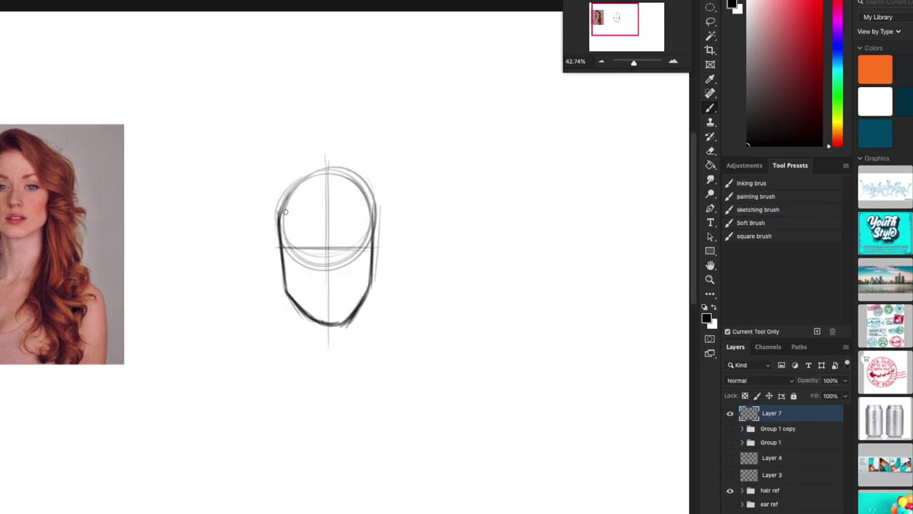
drag(281, 220, 302, 183)
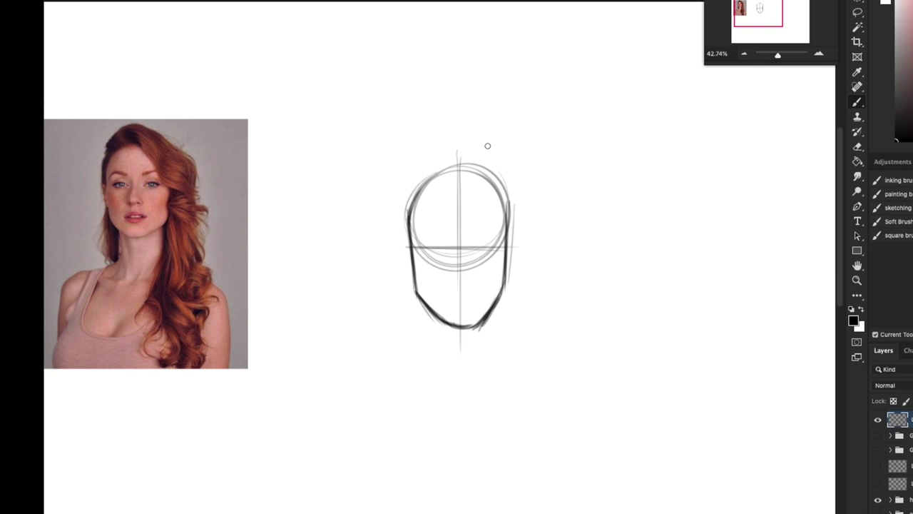
Mark the main hair shapes around the reference photo: the crown arc, the long side section and the short side.
mouse_move(105, 122)
mouse_down()
mouse_move(199, 132)
mouse_move(171, 105)
mouse_move(195, 149)
mouse_move(119, 99)
mouse_move(131, 94)
mouse_move(123, 102)
mouse_move(197, 145)
mouse_up()
drag(200, 154, 204, 146)
mouse_move(193, 137)
mouse_down()
mouse_move(128, 102)
mouse_move(198, 149)
mouse_up()
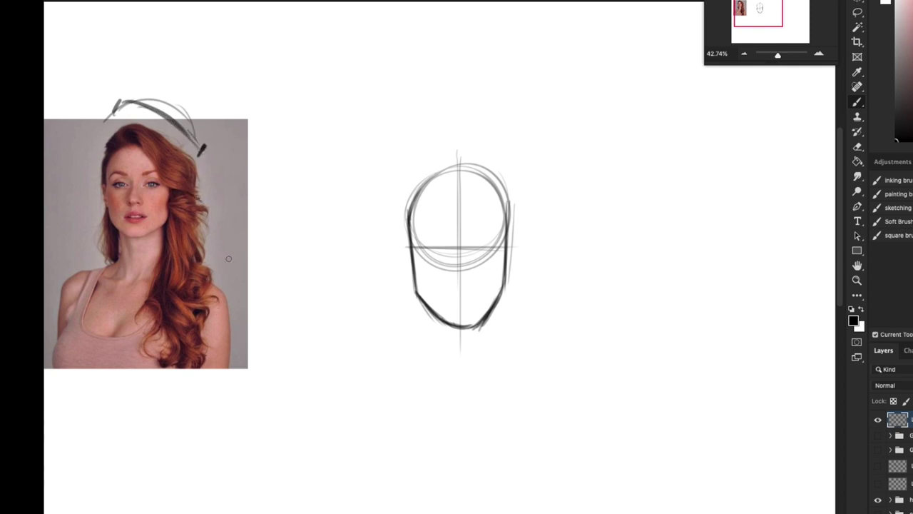
drag(190, 285, 239, 229)
mouse_move(157, 261)
mouse_down()
mouse_move(128, 278)
mouse_move(156, 390)
mouse_move(200, 376)
mouse_up()
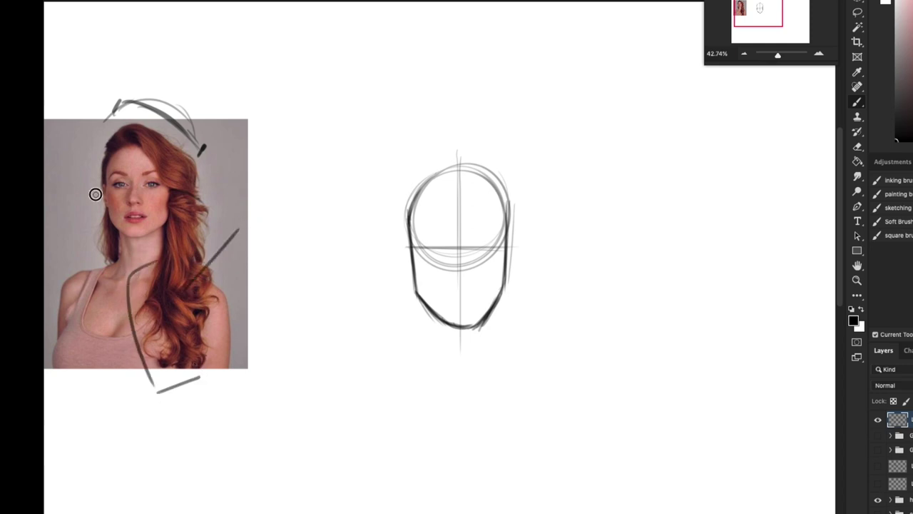
mouse_move(94, 196)
mouse_down()
mouse_move(88, 253)
mouse_move(97, 259)
mouse_up()
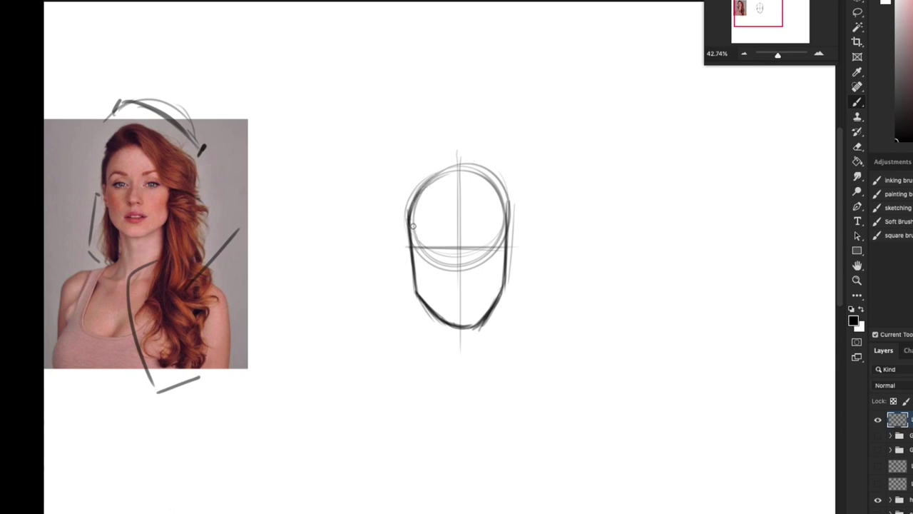
Sketch the hairline inside the head's circle, and draw a small sample of curved strands above the head.
mouse_move(414, 230)
mouse_down()
mouse_move(448, 178)
mouse_move(462, 176)
mouse_move(476, 194)
mouse_move(466, 178)
mouse_move(487, 211)
mouse_up()
drag(469, 179, 503, 239)
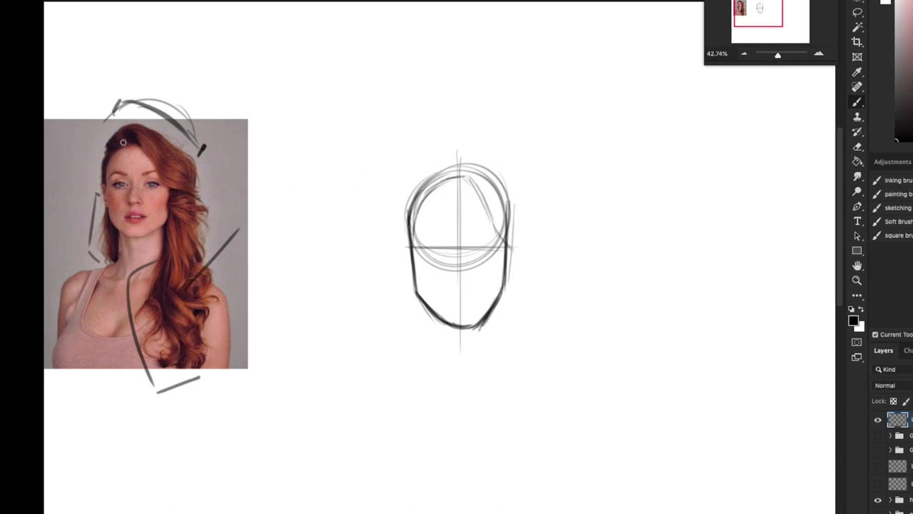
drag(360, 124, 346, 94)
drag(363, 126, 347, 90)
drag(368, 123, 364, 74)
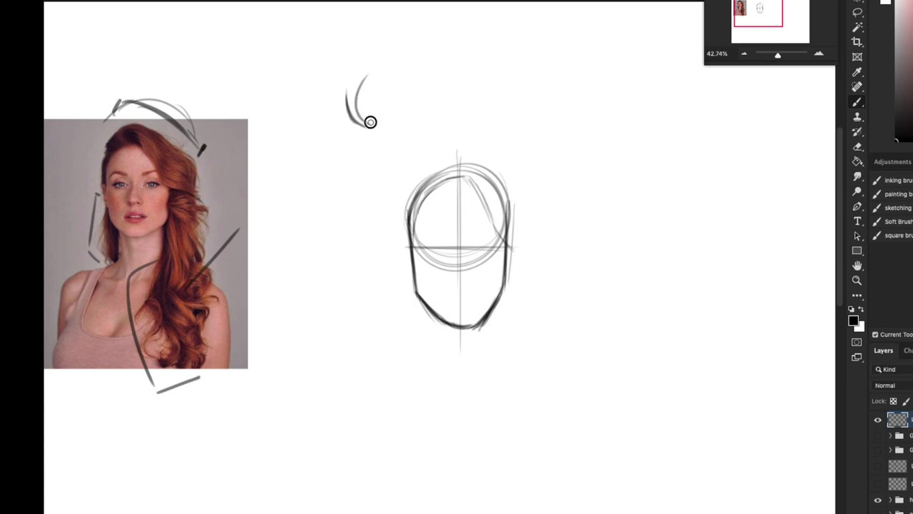
drag(368, 119, 394, 79)
drag(349, 104, 376, 75)
Outline the hair volume rising from the parting and sweeping over the crown to beyond the side of the face.
mouse_move(441, 176)
mouse_down()
mouse_move(456, 183)
mouse_move(424, 167)
mouse_move(426, 175)
mouse_move(479, 139)
mouse_up()
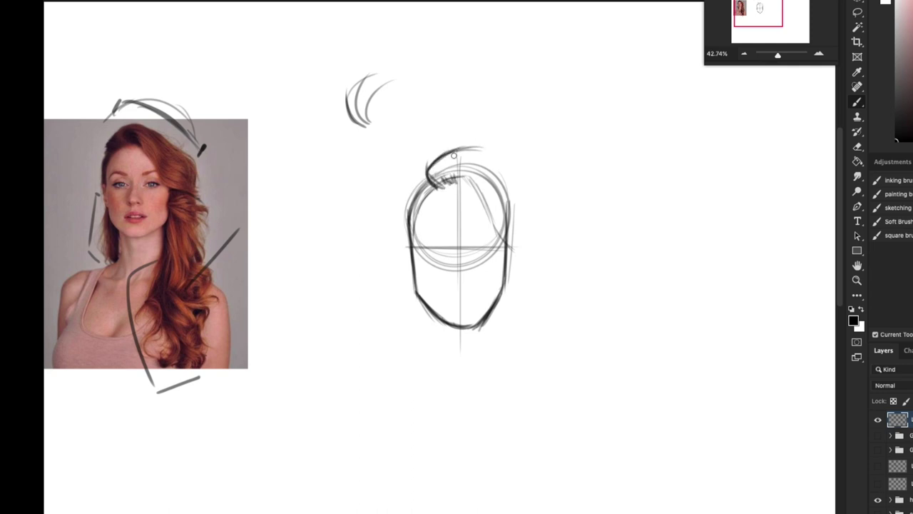
mouse_move(426, 169)
mouse_down()
mouse_move(477, 143)
mouse_move(539, 254)
mouse_up()
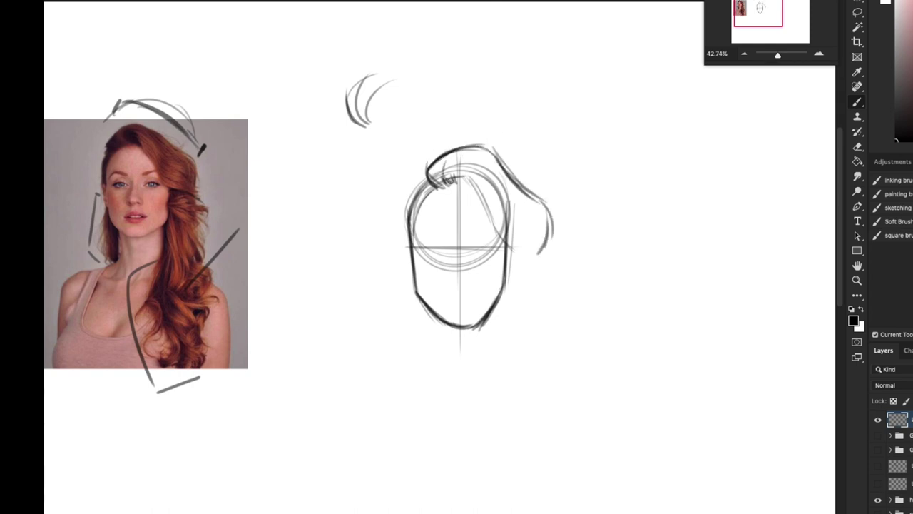
drag(457, 159, 489, 222)
drag(461, 175, 523, 256)
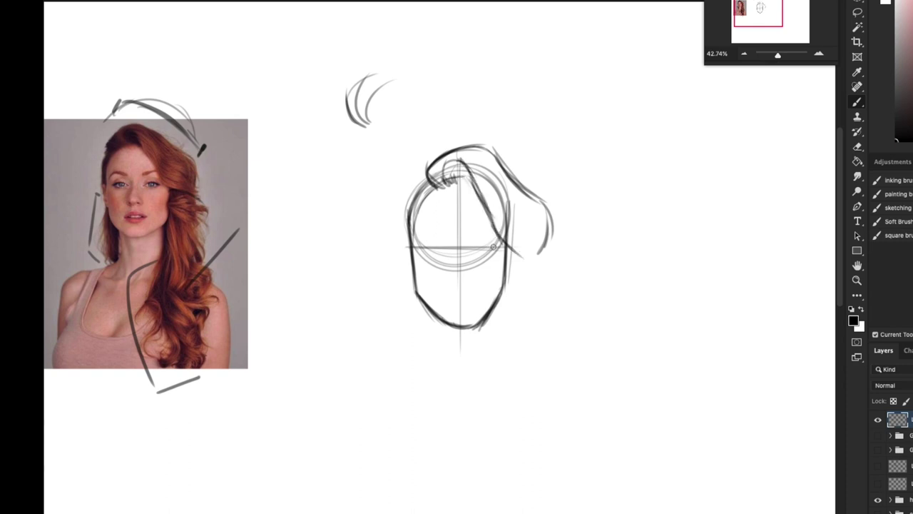
mouse_move(492, 229)
mouse_down()
mouse_move(532, 257)
mouse_move(505, 240)
mouse_move(557, 276)
mouse_up()
drag(515, 248, 559, 284)
drag(546, 201, 549, 262)
drag(532, 132, 536, 92)
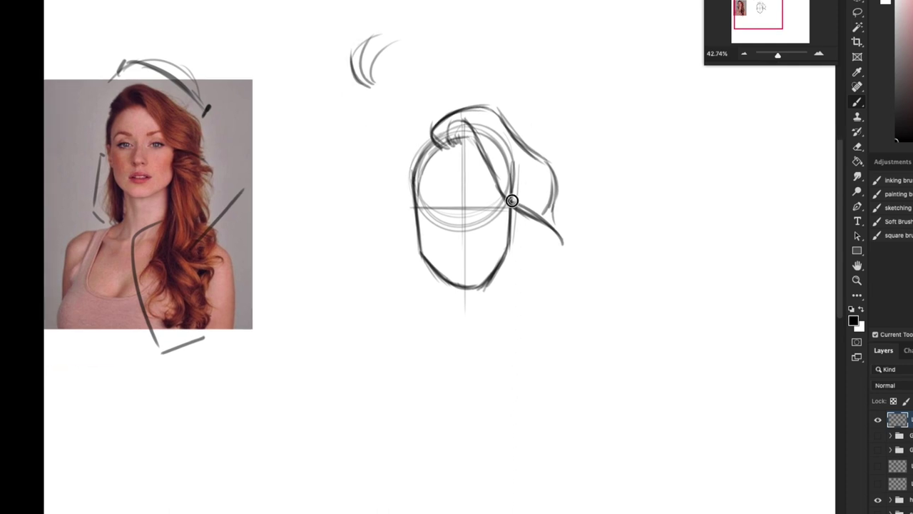
Draw the long section of hair beside the cheek, narrowing to a point below the chin.
drag(508, 184, 509, 237)
drag(514, 205, 513, 286)
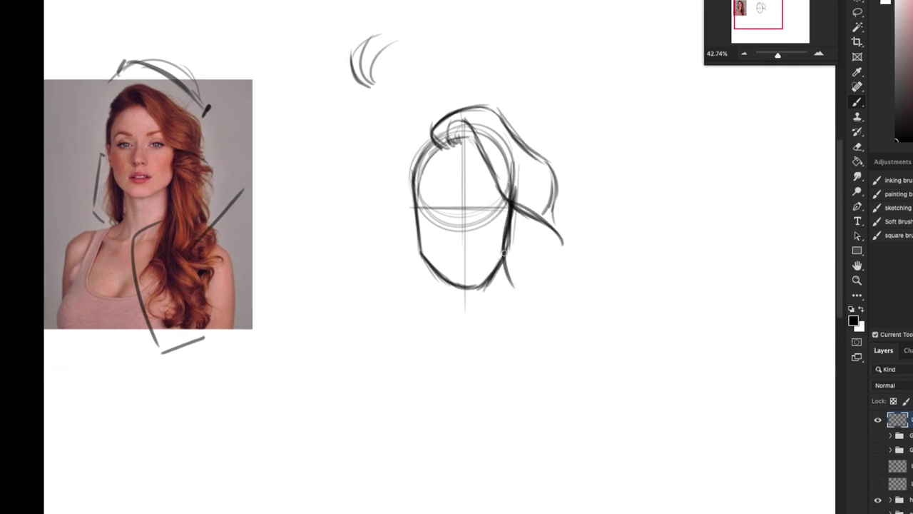
drag(505, 246, 519, 299)
drag(538, 176, 556, 276)
drag(540, 213, 549, 257)
drag(539, 216, 561, 320)
drag(553, 264, 521, 359)
drag(501, 271, 515, 348)
drag(514, 210, 506, 364)
drag(547, 312, 508, 365)
scroll(551, 238, down, 2)
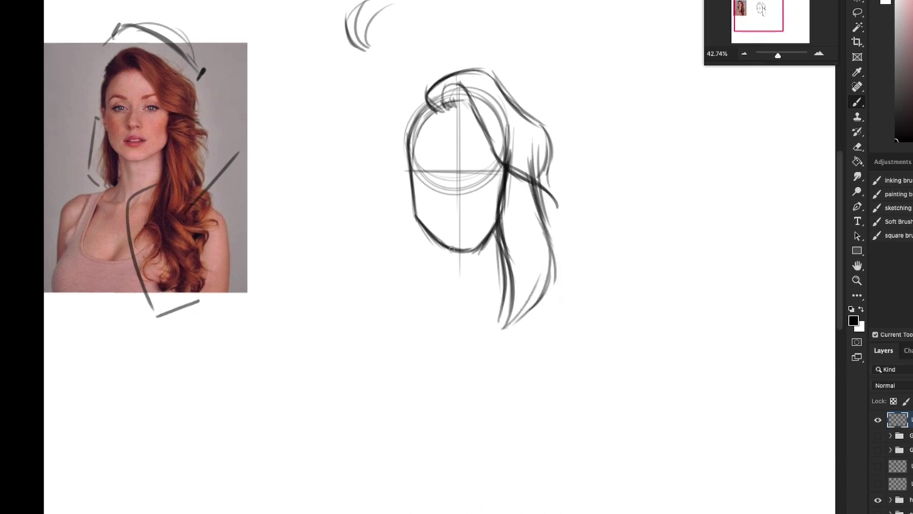
Point an arrow at the photo's long hair section, and draw the wavy inner edge of the lower locks.
drag(96, 273, 130, 256)
mouse_move(124, 253)
mouse_down()
mouse_move(126, 264)
mouse_move(128, 258)
mouse_up()
drag(500, 233, 475, 314)
drag(489, 270, 472, 329)
drag(479, 294, 479, 356)
drag(502, 244, 478, 344)
drag(477, 335, 483, 371)
mouse_move(473, 333)
mouse_down()
mouse_move(497, 373)
mouse_move(512, 416)
mouse_move(505, 418)
mouse_up()
mouse_move(489, 431)
mouse_down()
mouse_move(518, 404)
mouse_move(479, 333)
mouse_move(504, 422)
mouse_move(508, 361)
mouse_up()
Outline the lower hair's outer curls and curved ends, and trace matching curls over the reference photo.
drag(500, 317, 532, 442)
drag(532, 228, 582, 331)
drag(555, 396, 525, 439)
drag(543, 314, 578, 421)
drag(571, 364, 541, 427)
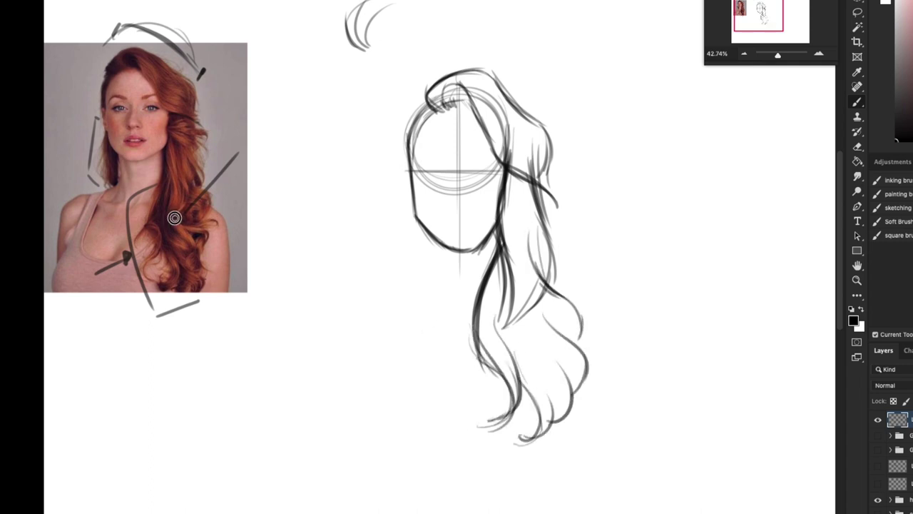
drag(210, 233, 216, 252)
drag(206, 273, 194, 302)
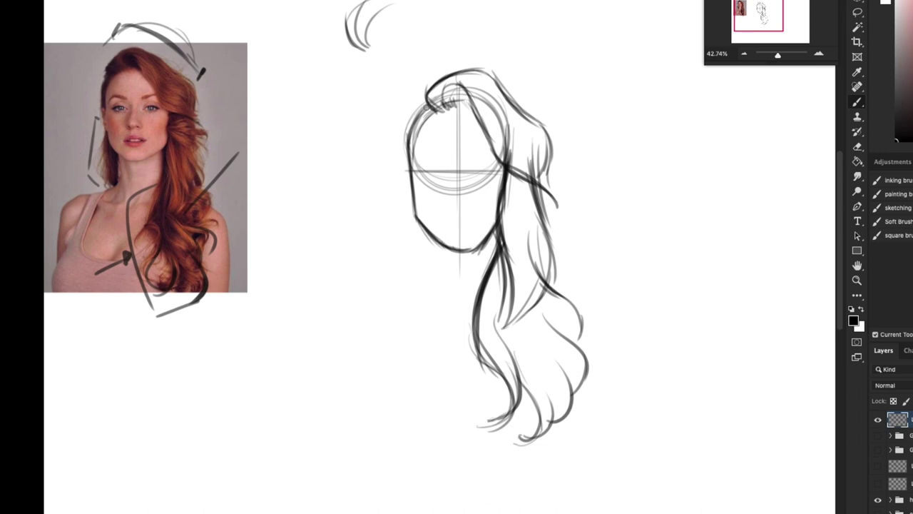
Sketch the short side's swept-back hairline, horizontal facial guides and a small ear between them.
mouse_move(433, 108)
mouse_down()
mouse_move(416, 105)
mouse_move(403, 149)
mouse_move(411, 177)
mouse_move(414, 120)
mouse_up()
drag(403, 161, 499, 166)
drag(400, 200, 488, 204)
drag(406, 168, 412, 238)
Draw the lock of hair falling behind the ear, plus the neck and shoulder lines, undoing the last stray strokes.
mouse_move(424, 198)
mouse_down()
mouse_move(408, 243)
mouse_move(421, 292)
mouse_up()
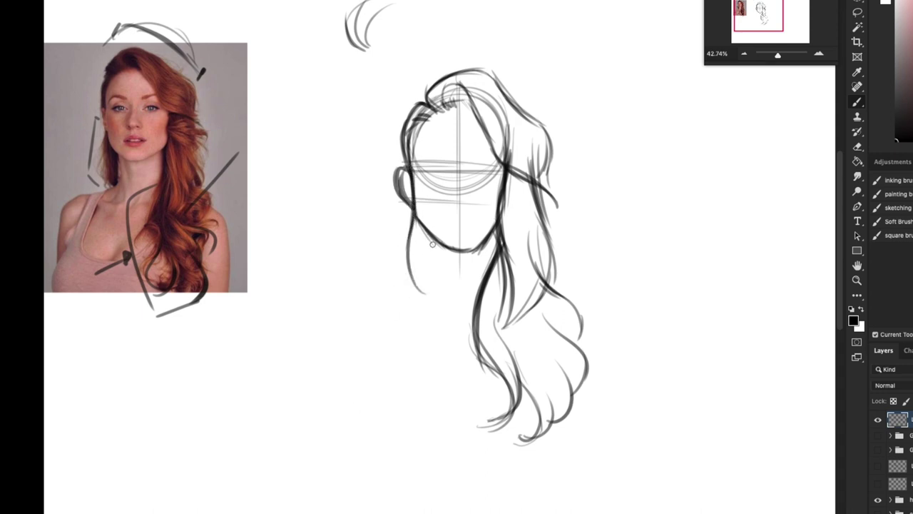
drag(430, 219, 433, 284)
drag(371, 294, 437, 250)
drag(415, 209, 402, 273)
drag(412, 230, 421, 290)
key(super+z)
key(super+z)
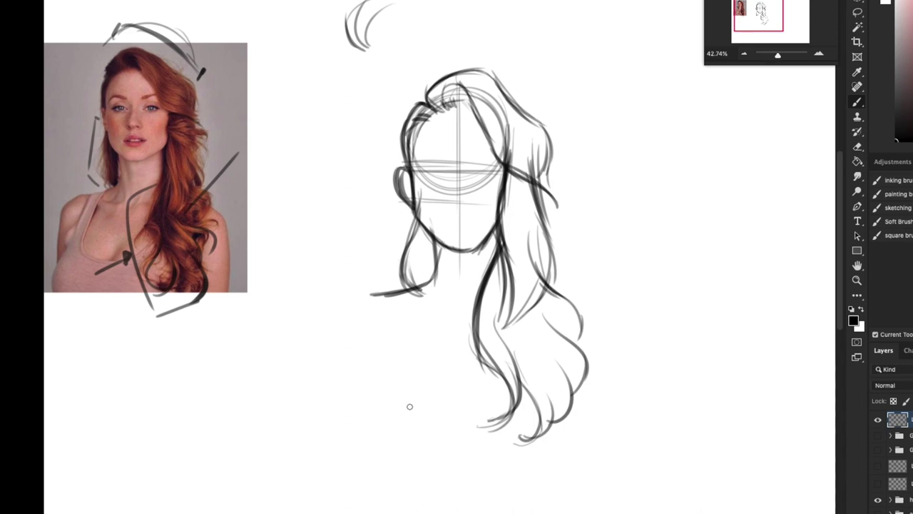
Draw a small patch of tapering parallel strokes in the empty area beside the head as a hair-texture sample.
drag(651, 116, 662, 175)
drag(665, 140, 674, 178)
drag(676, 144, 678, 179)
drag(683, 148, 685, 160)
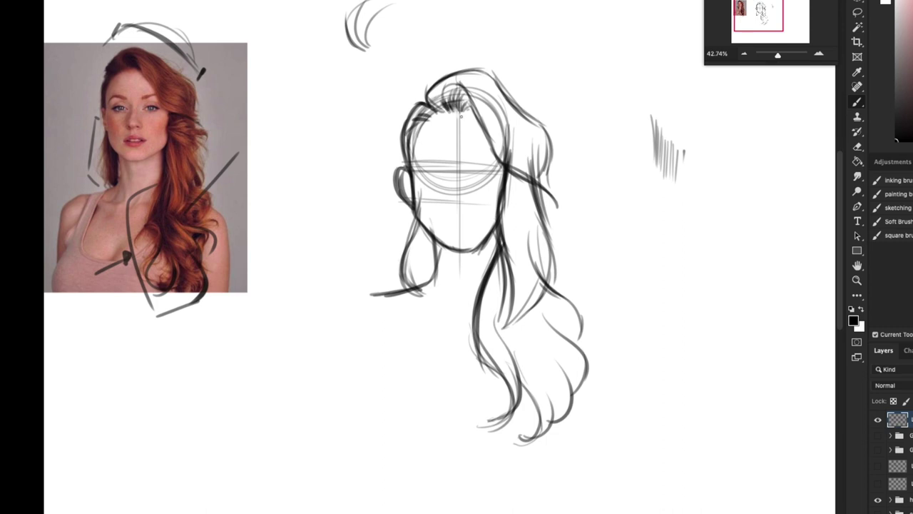
Darken the parting, fade the construction lines under the hair, and fill the top sweep with flowing strands.
mouse_move(447, 90)
mouse_down()
mouse_move(443, 112)
mouse_move(445, 101)
mouse_move(468, 111)
mouse_move(434, 105)
mouse_move(477, 76)
mouse_up()
mouse_move(515, 157)
mouse_down()
mouse_move(499, 140)
mouse_move(508, 175)
mouse_up()
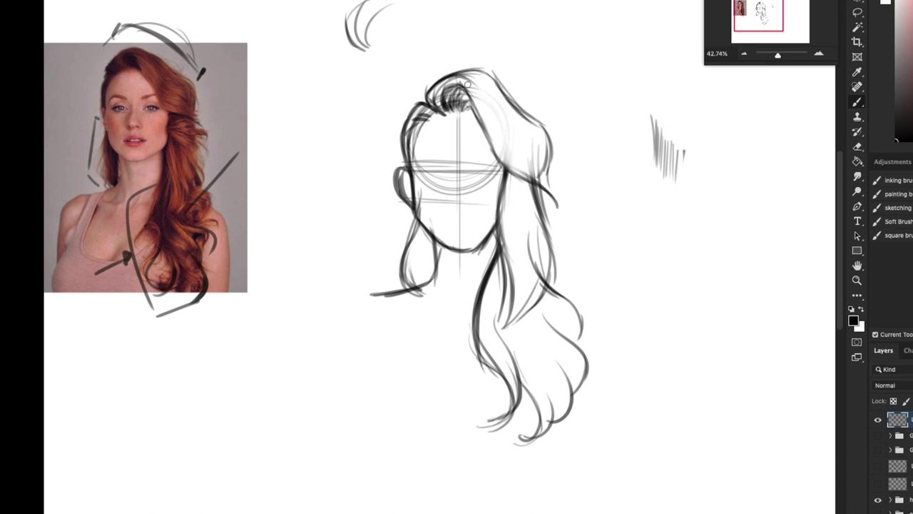
drag(460, 75, 495, 120)
mouse_move(477, 79)
mouse_down()
mouse_move(499, 111)
mouse_move(489, 90)
mouse_move(520, 133)
mouse_move(487, 87)
mouse_move(531, 143)
mouse_move(513, 124)
mouse_move(532, 150)
mouse_move(515, 134)
mouse_move(528, 160)
mouse_up()
drag(488, 124, 558, 212)
drag(513, 140, 552, 190)
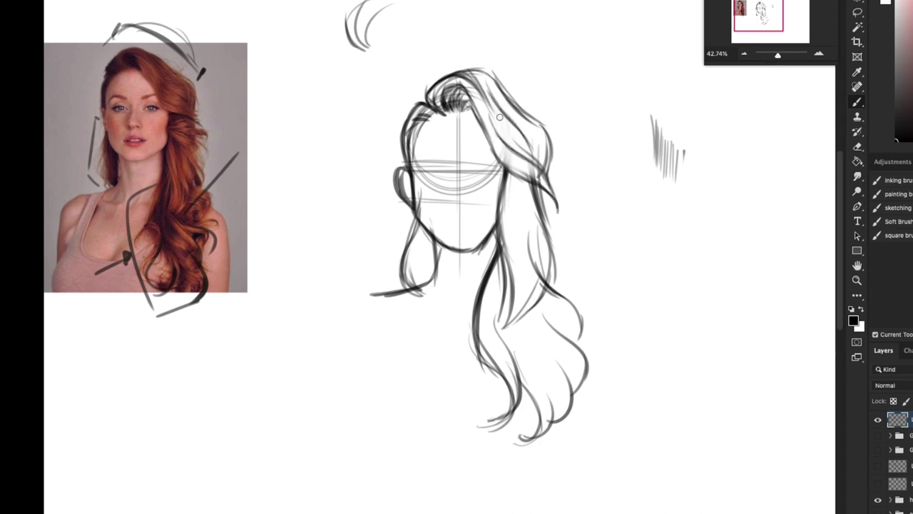
mouse_move(532, 155)
mouse_down()
mouse_move(508, 132)
mouse_move(548, 175)
mouse_up()
drag(492, 101, 518, 175)
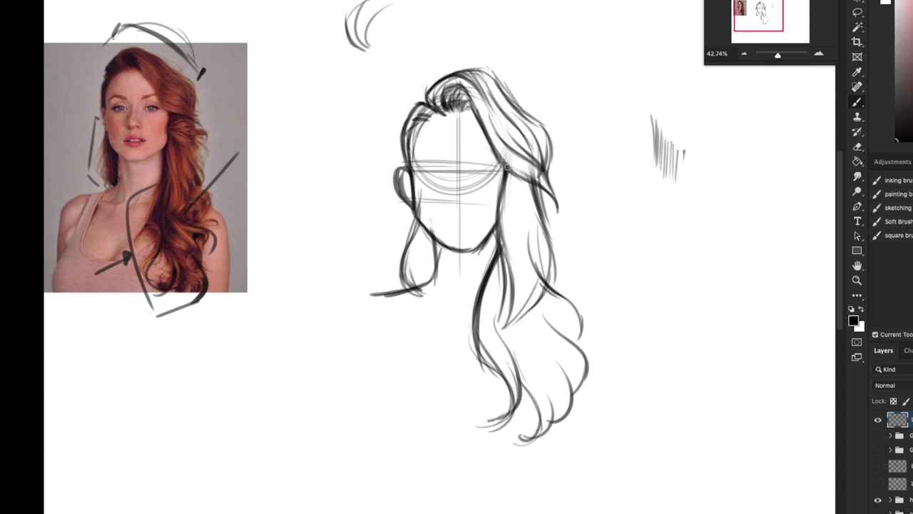
mouse_move(506, 104)
mouse_down()
mouse_move(495, 90)
mouse_move(545, 138)
mouse_up()
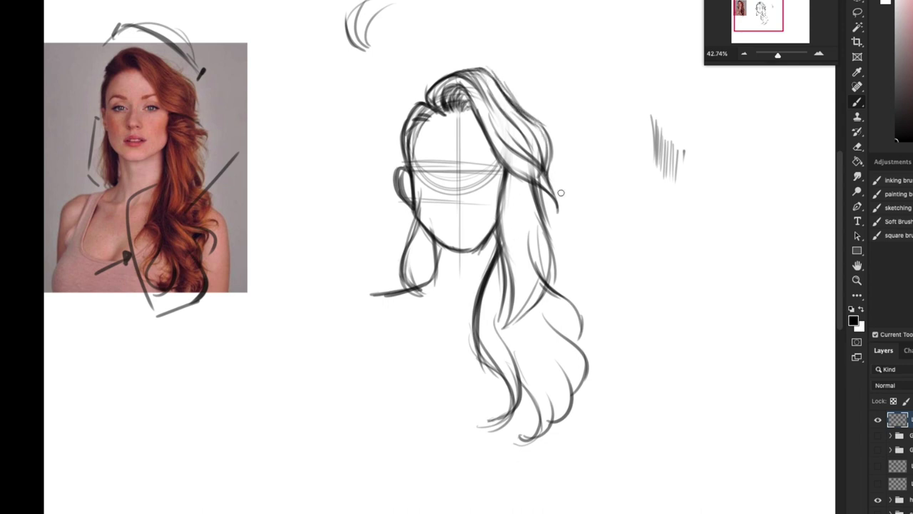
drag(479, 99, 515, 157)
Add overlapping curved strands beside the cheek, flowing from under the top sweep to the hair's outer edge.
mouse_move(510, 174)
mouse_down()
mouse_move(501, 192)
mouse_move(525, 213)
mouse_up()
mouse_move(506, 179)
mouse_down()
mouse_move(516, 224)
mouse_move(538, 213)
mouse_up()
mouse_move(511, 178)
mouse_down()
mouse_move(511, 197)
mouse_move(555, 220)
mouse_up()
mouse_move(534, 175)
mouse_down()
mouse_move(499, 211)
mouse_move(553, 253)
mouse_up()
drag(504, 213, 556, 263)
mouse_move(531, 173)
mouse_down()
mouse_move(515, 205)
mouse_move(557, 241)
mouse_up()
drag(504, 211, 515, 263)
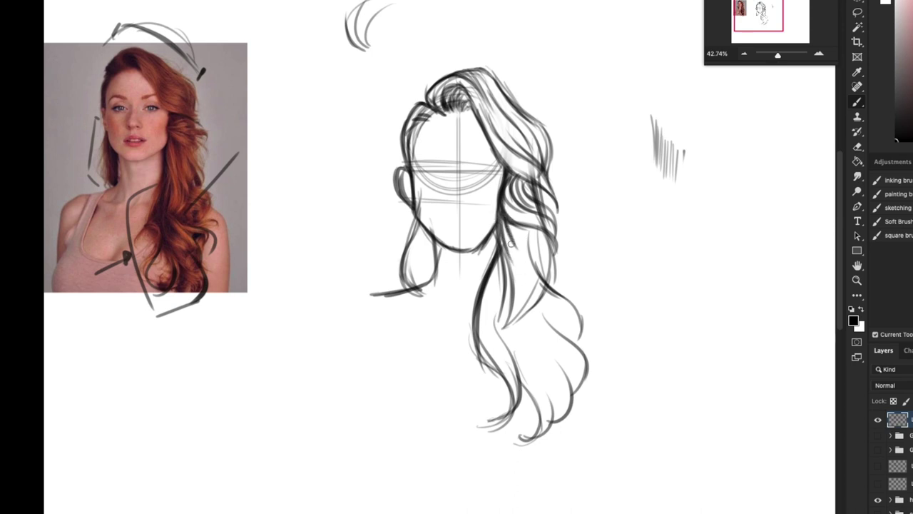
Fill the tapered section below the cheek with long strands, and lighten the hair along its outer edge.
drag(508, 224, 516, 318)
drag(522, 251, 513, 318)
drag(511, 221, 531, 290)
drag(518, 224, 533, 300)
drag(537, 202, 552, 249)
drag(532, 174, 541, 205)
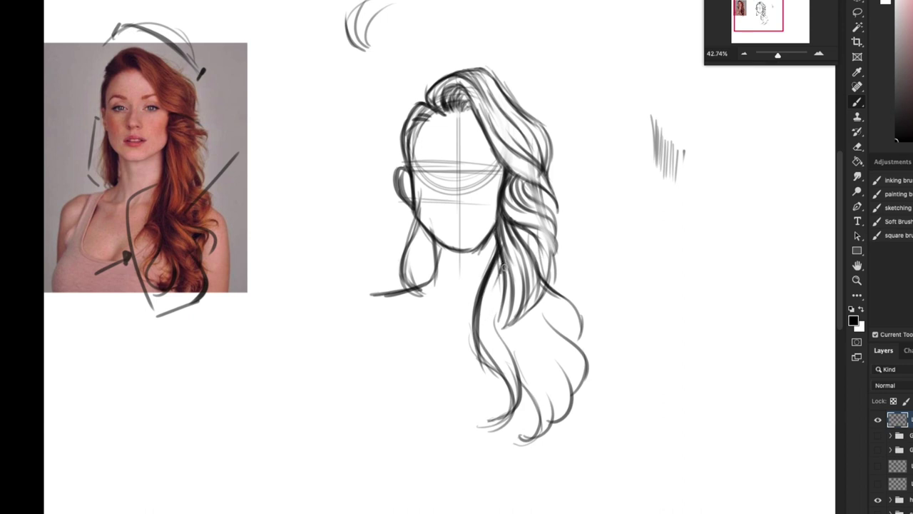
Draw long parallel strands through the inner wavy lock and the large lower curl.
mouse_move(501, 264)
mouse_down()
mouse_move(493, 299)
mouse_move(493, 282)
mouse_move(489, 340)
mouse_up()
drag(495, 277, 509, 364)
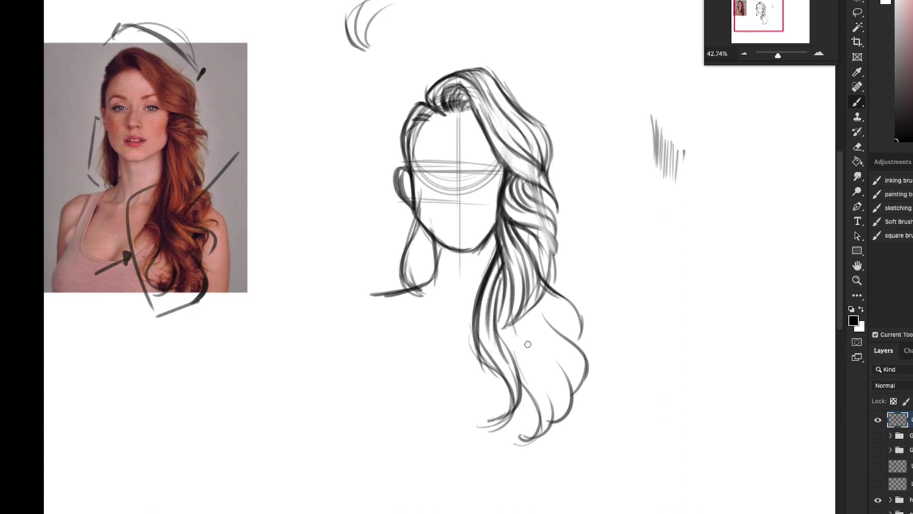
mouse_move(508, 308)
mouse_down()
mouse_move(527, 348)
mouse_move(549, 367)
mouse_up()
mouse_move(552, 421)
mouse_down()
mouse_move(517, 336)
mouse_move(560, 418)
mouse_up()
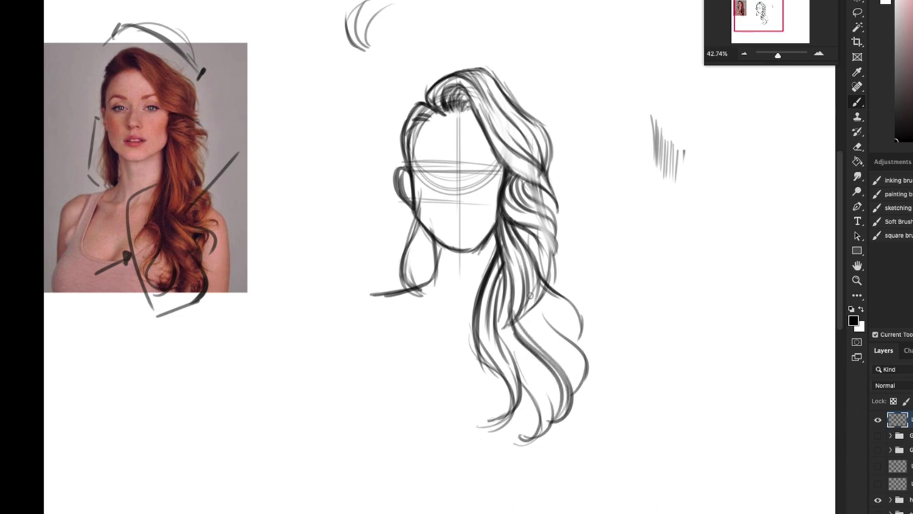
drag(517, 291, 583, 378)
mouse_move(561, 408)
mouse_down()
mouse_move(524, 301)
mouse_move(579, 380)
mouse_move(518, 313)
mouse_up()
Compare a broken, choppy curve with a long smooth S-curve beside the hair, and erase both.
mouse_move(610, 269)
mouse_down()
mouse_move(635, 311)
mouse_move(638, 341)
mouse_move(626, 364)
mouse_up()
drag(619, 196, 680, 421)
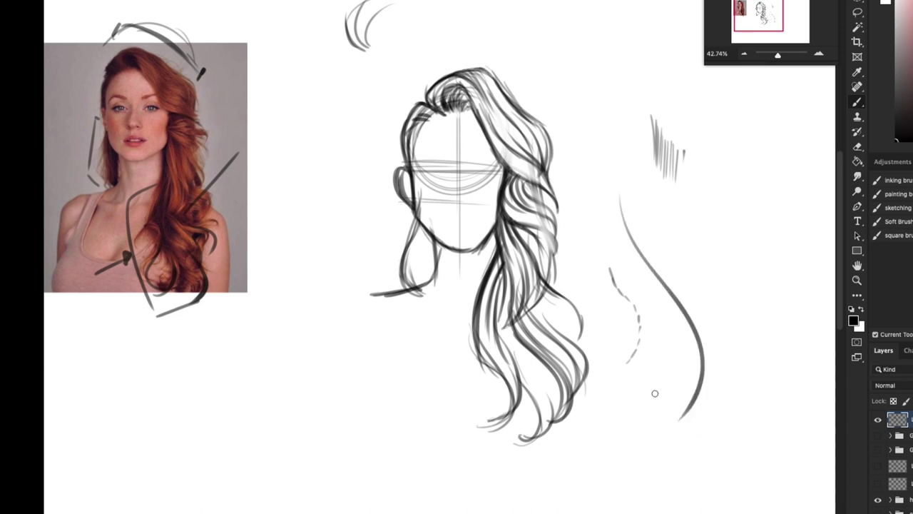
mouse_move(650, 194)
mouse_down()
mouse_move(734, 383)
mouse_move(692, 427)
mouse_up()
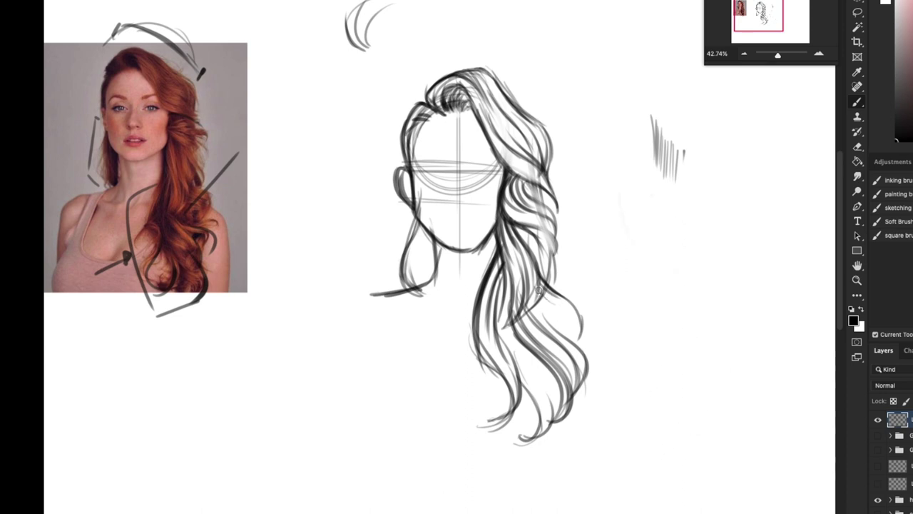
Fill the remaining lower curls with strands, and give the inner lock a dark hooked end.
mouse_move(543, 294)
mouse_down()
mouse_move(577, 347)
mouse_move(562, 309)
mouse_move(571, 351)
mouse_up()
drag(521, 378, 483, 424)
drag(476, 314, 515, 389)
drag(517, 387, 488, 395)
mouse_move(517, 341)
mouse_down()
mouse_move(511, 438)
mouse_move(555, 422)
mouse_move(551, 389)
mouse_up()
drag(536, 302, 563, 338)
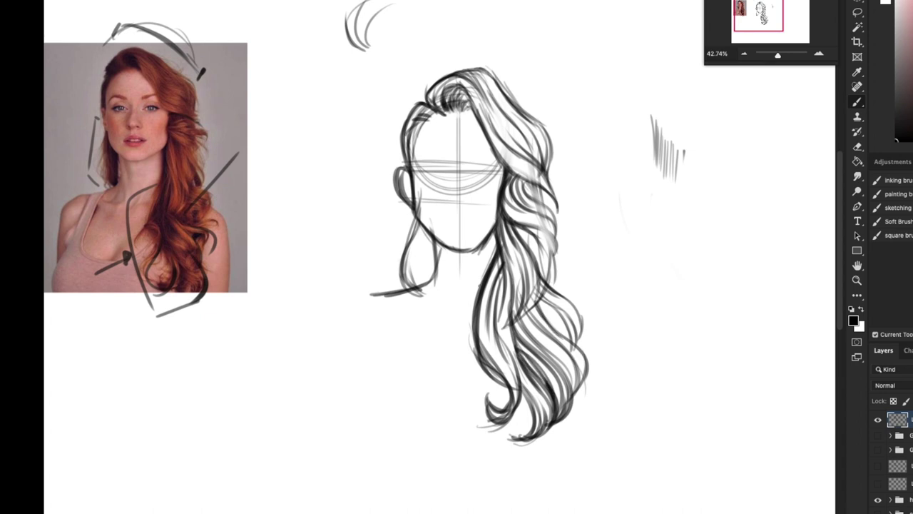
Lightly erase highlights across the strands of the large lower curl and the section beside the cheek.
drag(523, 335, 565, 391)
drag(525, 187, 547, 208)
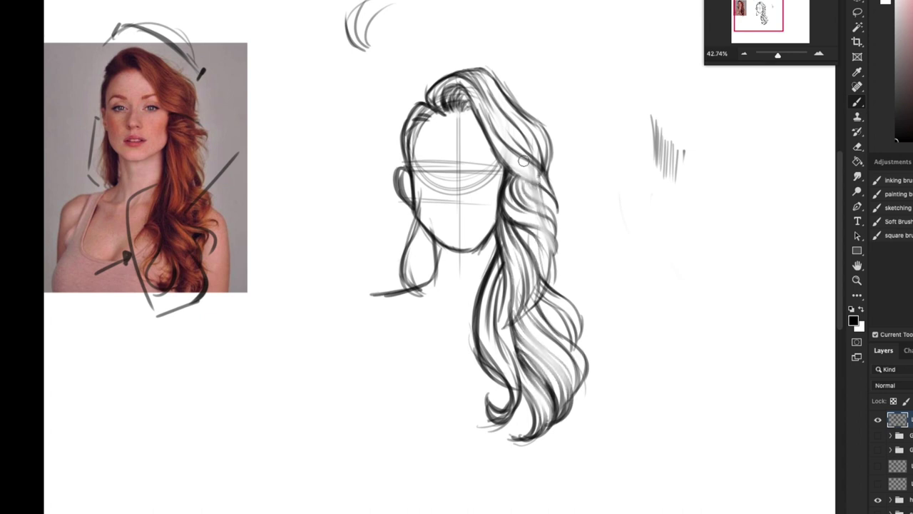
drag(529, 170, 520, 191)
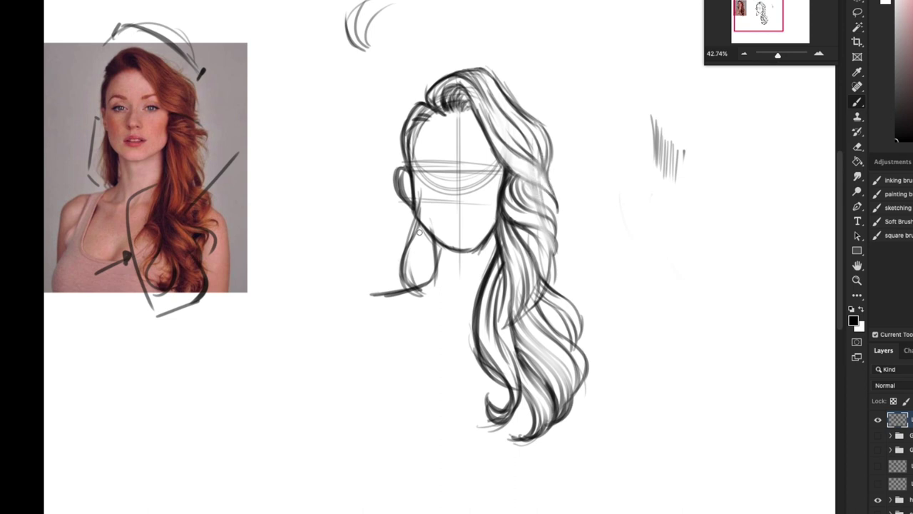
Add strands to the short lock below the ear and the hairline above it, and lighten the face guidelines.
mouse_move(419, 241)
mouse_down()
mouse_move(423, 288)
mouse_move(412, 278)
mouse_move(420, 270)
mouse_move(413, 291)
mouse_up()
drag(424, 117, 412, 142)
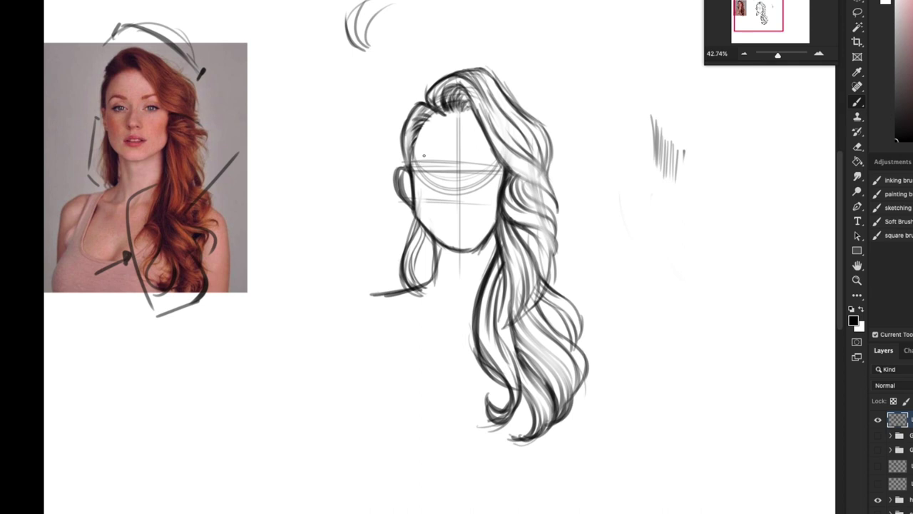
drag(434, 187, 482, 180)
On a new layer beneath the strands, shade the roots at the parting with the painting brush preset, and draw an arrow pointing at the crown.
key(super+shift+alt+n)
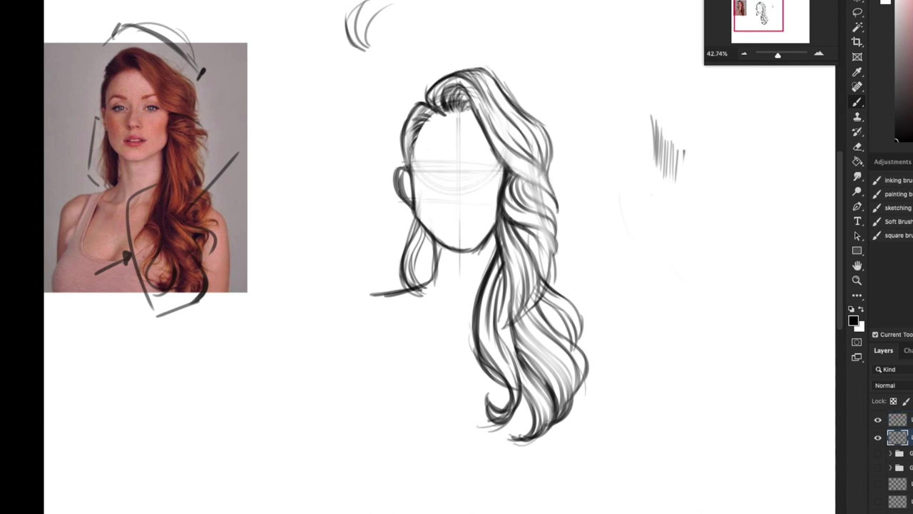
click(897, 194)
drag(445, 110, 464, 87)
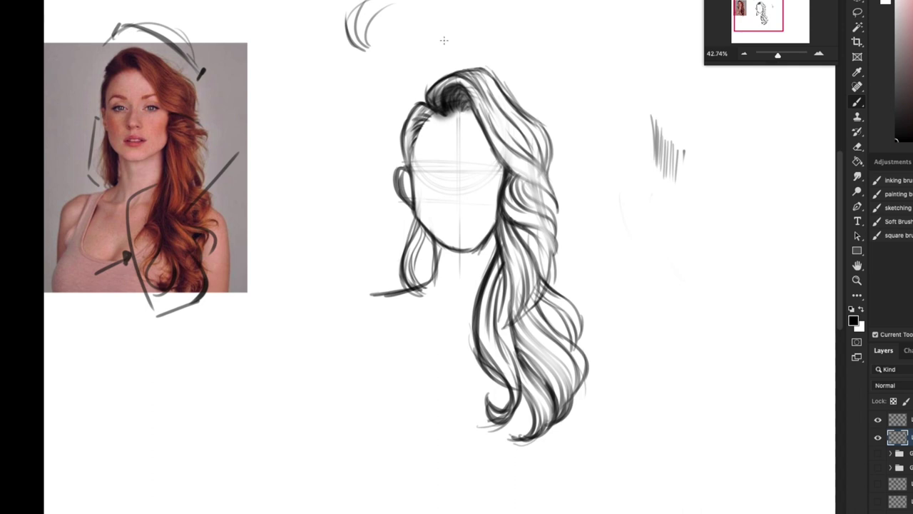
drag(444, 33, 449, 67)
drag(458, 88, 468, 109)
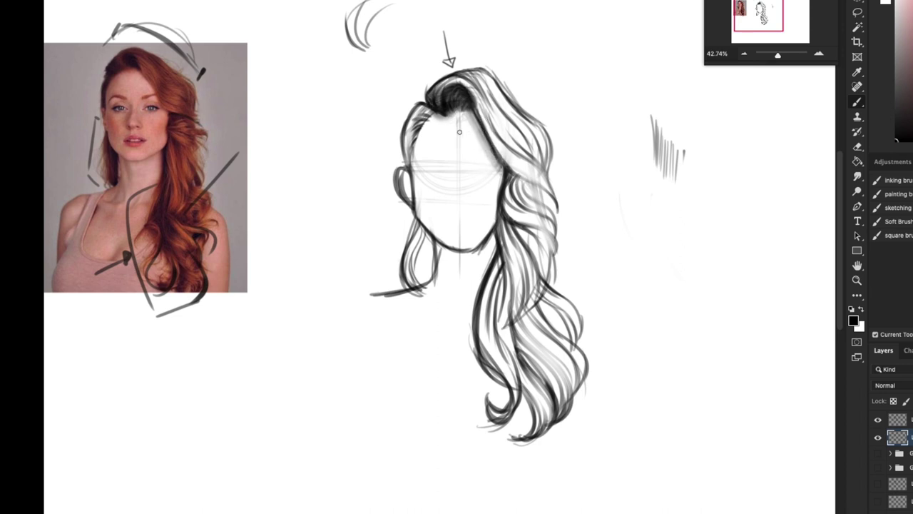
Draw light-direction arrows on the reference photo and beside the drawn head, and darken the hair edge along the forehead.
mouse_move(209, 29)
mouse_down()
mouse_move(184, 61)
mouse_move(196, 60)
mouse_up()
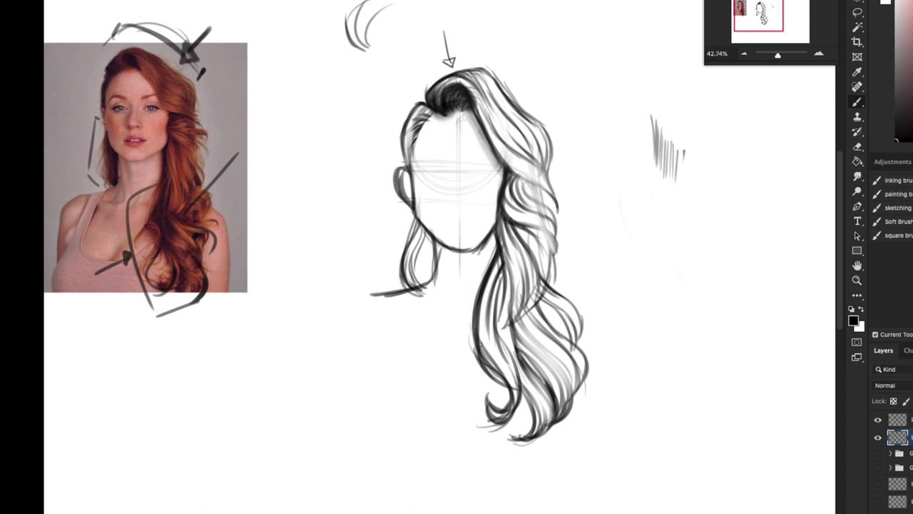
drag(461, 99, 495, 153)
drag(471, 117, 495, 158)
mouse_move(458, 99)
mouse_down()
mouse_move(499, 172)
mouse_move(470, 117)
mouse_move(488, 152)
mouse_up()
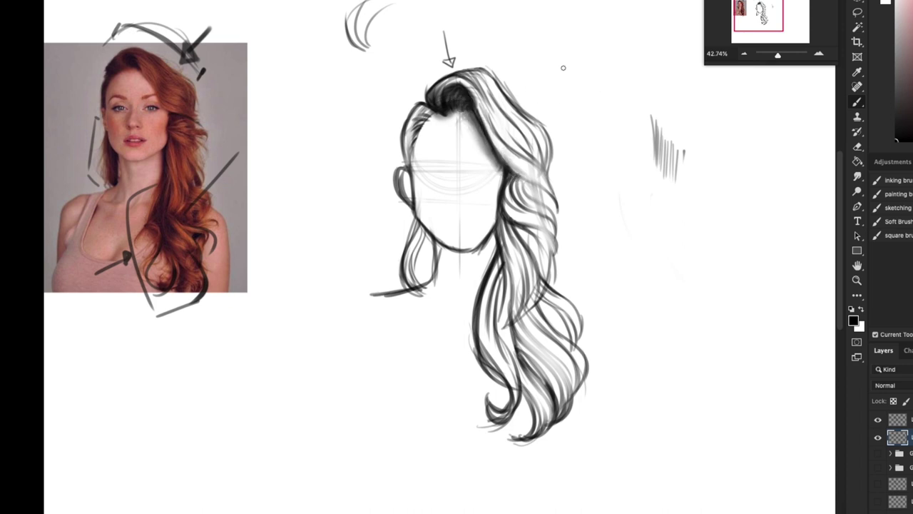
mouse_move(611, 19)
mouse_down()
mouse_move(575, 63)
mouse_move(588, 67)
mouse_up()
Shade the hairline above the ear, the fold where the front sweep overlaps, and the upper wave.
drag(434, 106, 416, 131)
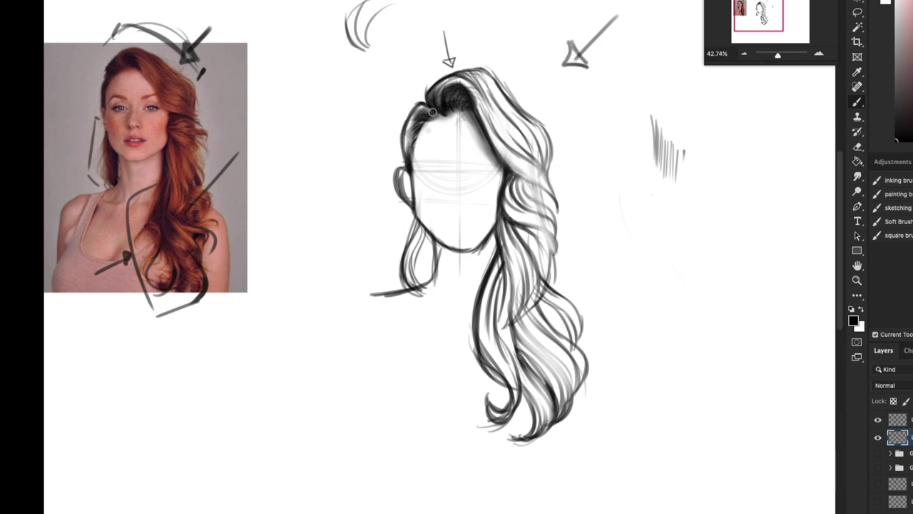
mouse_move(551, 196)
mouse_down()
mouse_move(515, 168)
mouse_move(519, 151)
mouse_move(510, 141)
mouse_up()
drag(538, 170, 511, 137)
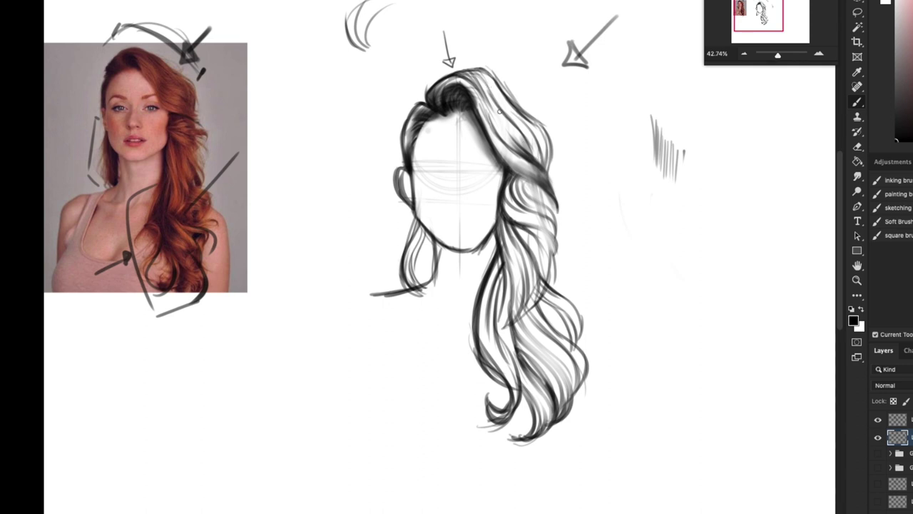
mouse_move(498, 109)
mouse_down()
mouse_move(530, 148)
mouse_move(536, 139)
mouse_move(543, 146)
mouse_move(546, 169)
mouse_move(541, 146)
mouse_move(528, 154)
mouse_move(493, 133)
mouse_up()
mouse_move(443, 88)
mouse_down()
mouse_move(485, 73)
mouse_move(498, 119)
mouse_move(470, 85)
mouse_move(508, 100)
mouse_move(552, 283)
mouse_up()
Adjust the brush size and shade dark tones into the section beside the cheek and the wave under it.
key(bracketleft)
key(bracketleft)
key(bracketleft)
key(bracketleft)
mouse_move(513, 179)
mouse_down()
mouse_move(544, 193)
mouse_move(531, 193)
mouse_move(526, 173)
mouse_move(554, 249)
mouse_move(503, 238)
mouse_move(505, 262)
mouse_move(507, 214)
mouse_move(512, 253)
mouse_move(500, 292)
mouse_up()
key(bracketright)
key(bracketright)
drag(501, 249, 503, 300)
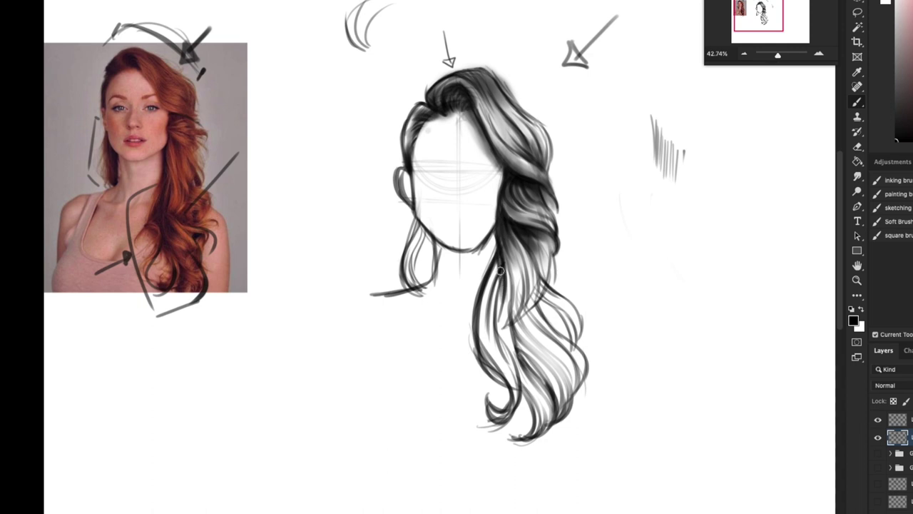
Shade the middle wave, the inner lock and the start of the large lower curl, leaving lighter bands between the darks.
mouse_move(499, 265)
mouse_down()
mouse_move(511, 314)
mouse_move(542, 239)
mouse_move(530, 307)
mouse_up()
mouse_move(540, 259)
mouse_down()
mouse_move(524, 316)
mouse_move(546, 274)
mouse_up()
drag(545, 299, 548, 257)
mouse_move(494, 364)
mouse_down()
mouse_move(515, 354)
mouse_move(514, 319)
mouse_up()
mouse_move(529, 393)
mouse_down()
mouse_move(545, 365)
mouse_move(544, 381)
mouse_move(536, 335)
mouse_move(560, 361)
mouse_move(569, 321)
mouse_move(512, 260)
mouse_move(503, 328)
mouse_up()
Shade the short lock below the ear, the outer curl and the hair around the crown and front sweep.
drag(418, 182, 428, 220)
mouse_move(422, 183)
mouse_down()
mouse_move(432, 198)
mouse_move(427, 218)
mouse_move(422, 187)
mouse_move(427, 223)
mouse_move(419, 187)
mouse_move(415, 241)
mouse_move(424, 191)
mouse_up()
drag(531, 284, 569, 327)
mouse_move(473, 56)
mouse_down()
mouse_move(499, 110)
mouse_move(492, 90)
mouse_up()
drag(418, 70, 408, 116)
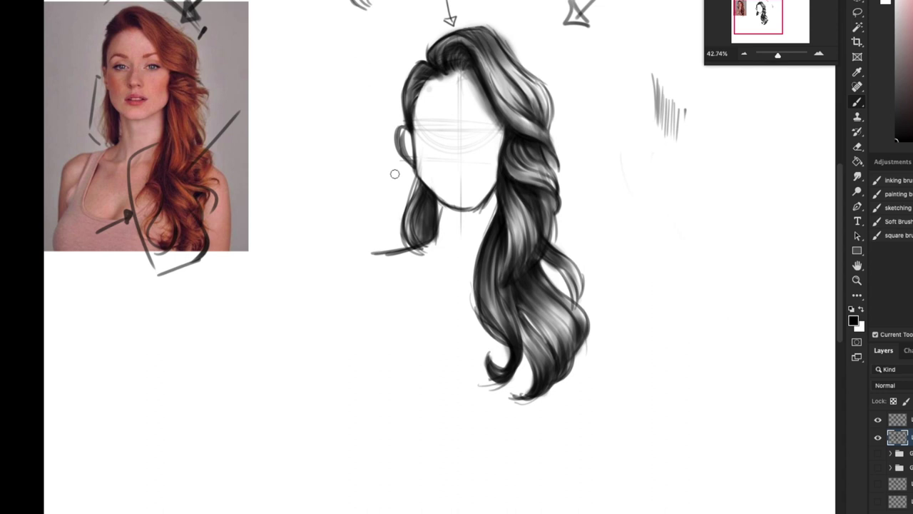
mouse_move(479, 56)
mouse_down()
mouse_move(532, 78)
mouse_move(547, 129)
mouse_move(508, 86)
mouse_move(531, 132)
mouse_up()
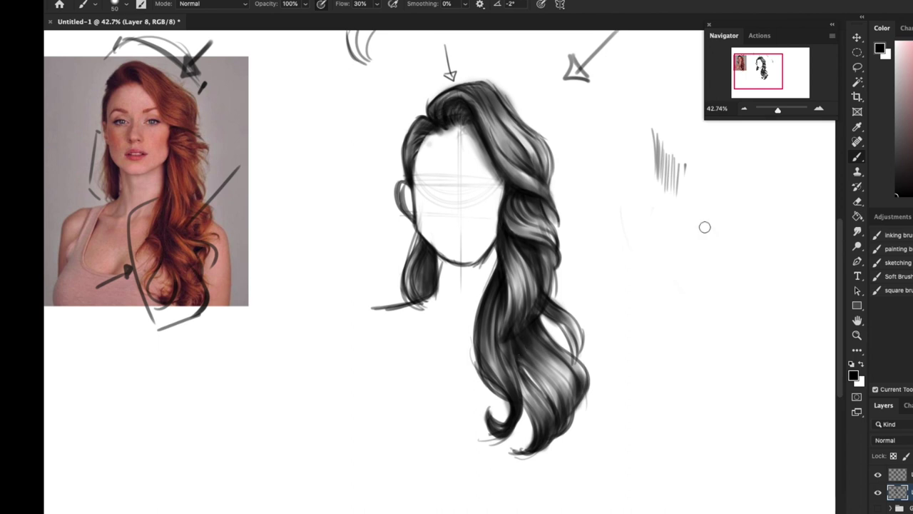
Paint thin white highlight strands along the middle of the front sweep.
click(818, 109)
drag(630, 227, 600, 391)
drag(507, 400, 613, 352)
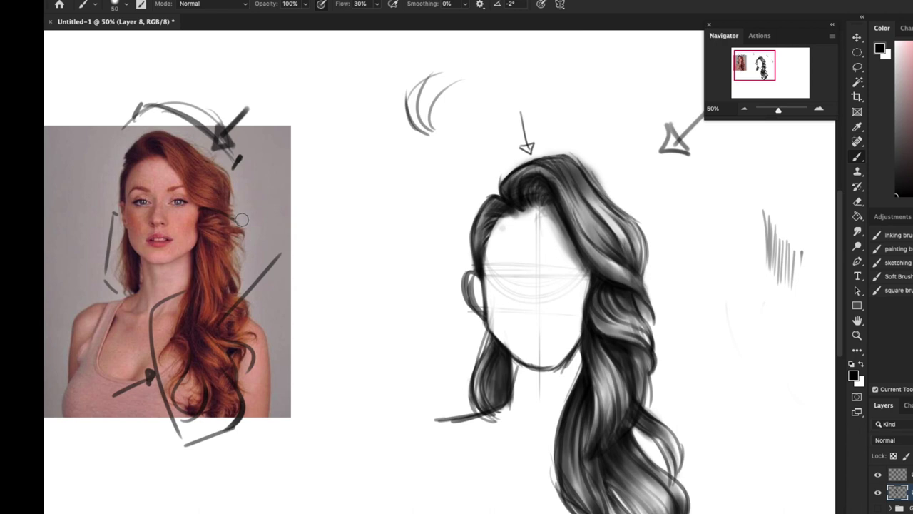
scroll(563, 361, right, 4)
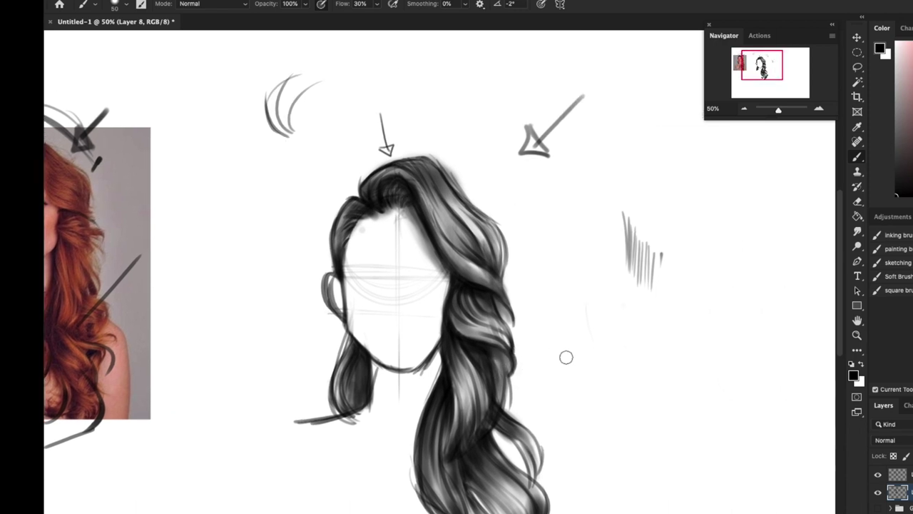
key(bracketleft)
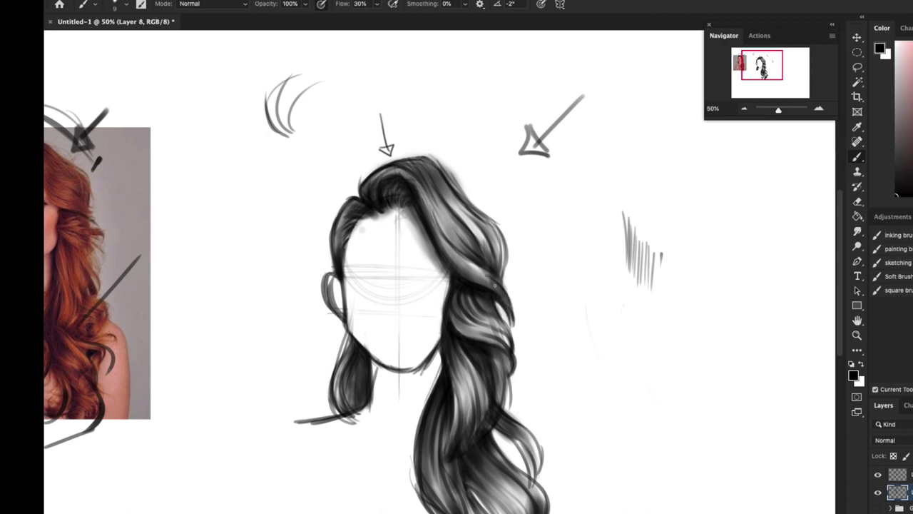
scroll(508, 321, up, 3)
key(x)
scroll(582, 412, down, 1)
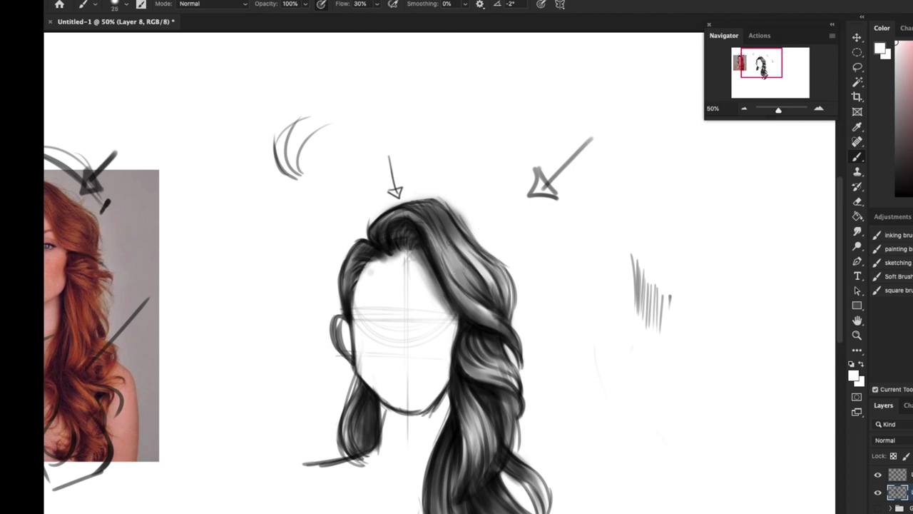
drag(452, 245, 469, 289)
mouse_move(451, 247)
mouse_down()
mouse_move(473, 278)
mouse_move(456, 289)
mouse_move(463, 299)
mouse_up()
drag(430, 247, 456, 294)
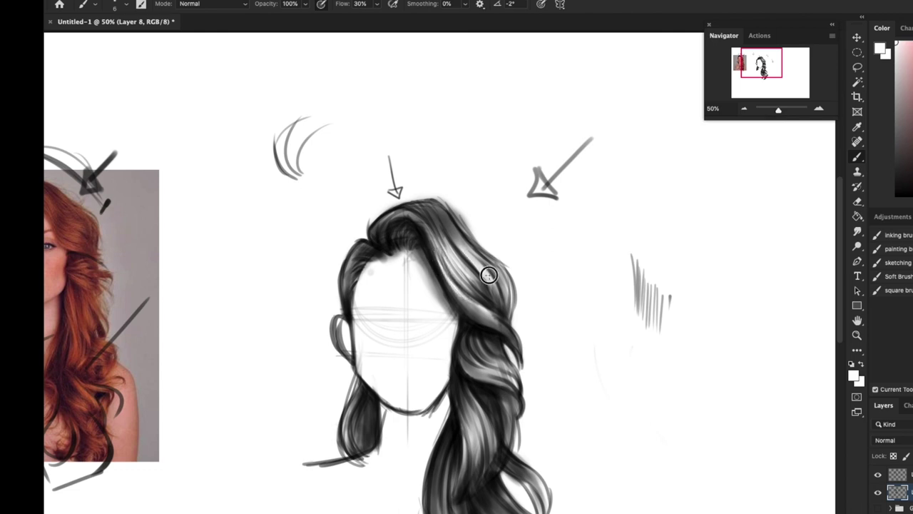
Add white highlight strands over the crown, down the outer edge and across the fold of the front sweep.
drag(410, 214, 442, 255)
drag(434, 206, 477, 252)
drag(466, 301, 502, 328)
drag(377, 224, 433, 203)
On a new top layer, paint white highlights on the hairline above the ear and long strands through the wave beside the neck.
click(897, 475)
drag(342, 281, 364, 259)
drag(580, 466, 596, 397)
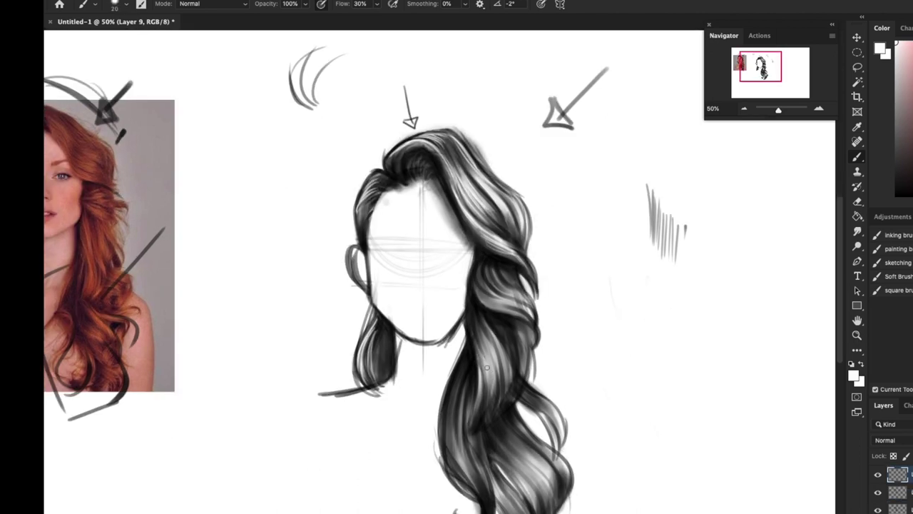
mouse_move(483, 336)
mouse_down()
mouse_move(487, 401)
mouse_move(496, 355)
mouse_move(495, 404)
mouse_up()
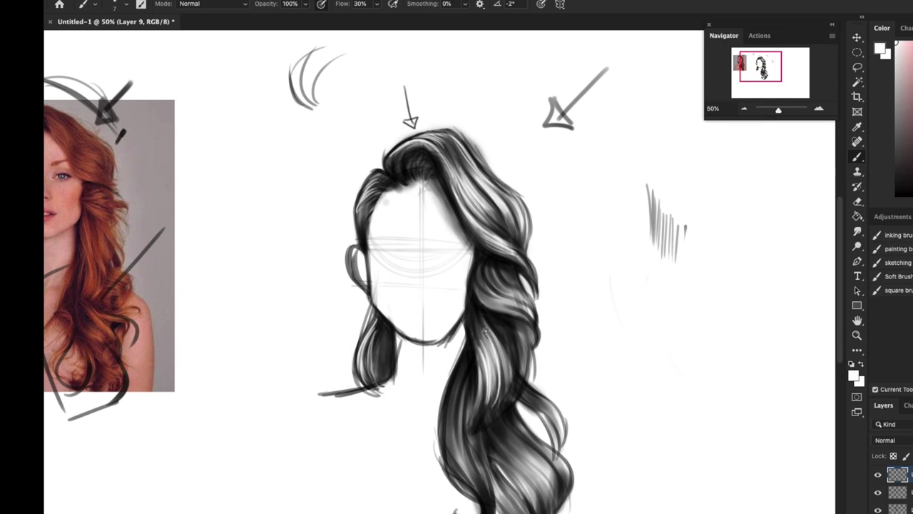
drag(485, 328, 496, 405)
drag(503, 338, 501, 407)
Extend the white highlight strands through the outer curl, the inner lock and the large lower curl.
drag(529, 331, 522, 388)
drag(523, 392, 560, 443)
drag(466, 377, 452, 454)
drag(505, 443, 551, 504)
drag(566, 458, 569, 455)
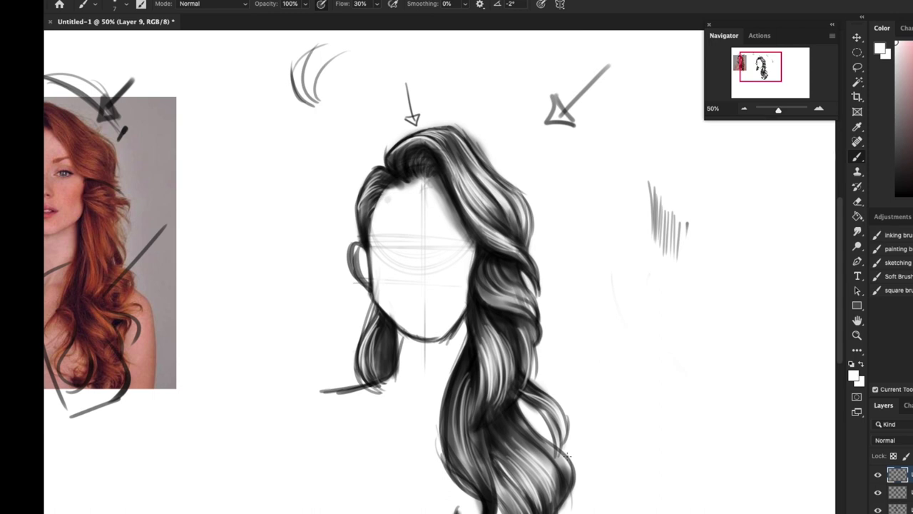
Switch to black and draw fine flyaway strands around the crown, outer edge, forehead and the hairline above the ear.
key(ctrl+minus)
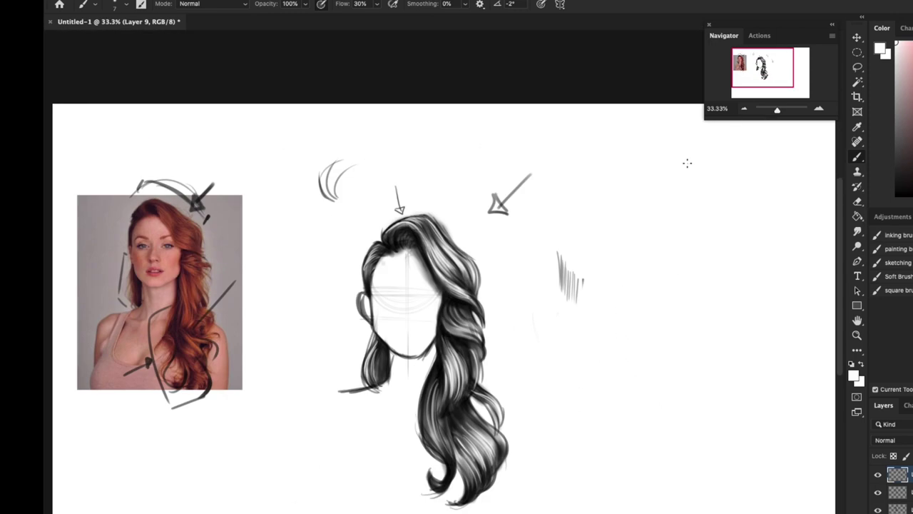
click(819, 110)
click(819, 111)
scroll(618, 304, up, 2)
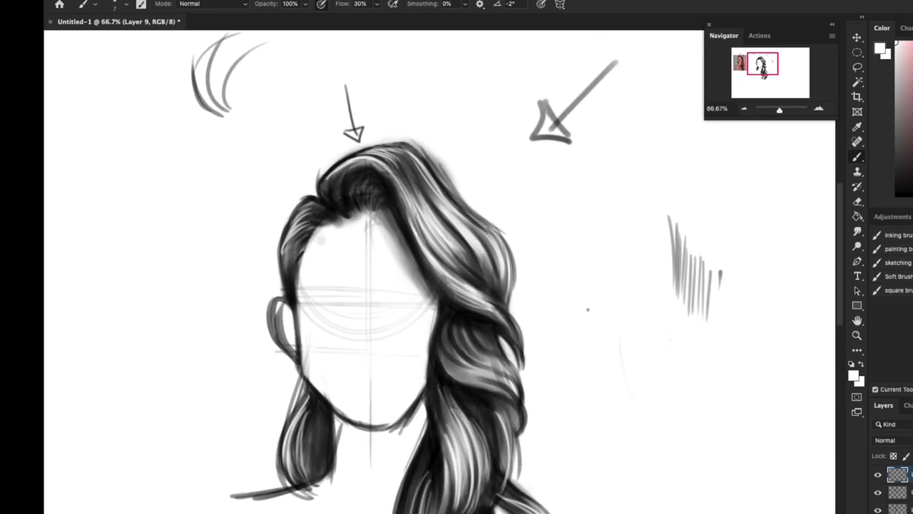
click(743, 110)
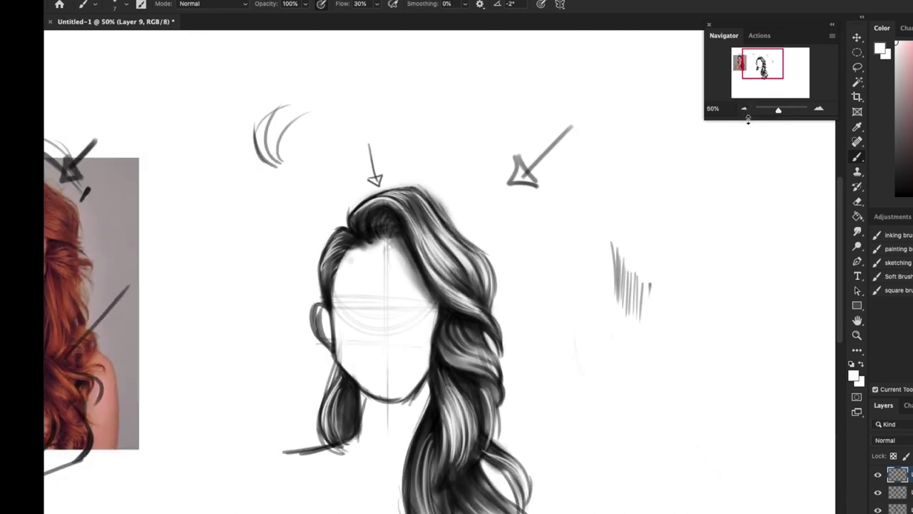
key(d)
drag(423, 204, 444, 185)
drag(482, 204, 515, 286)
drag(431, 243, 471, 281)
drag(365, 210, 346, 265)
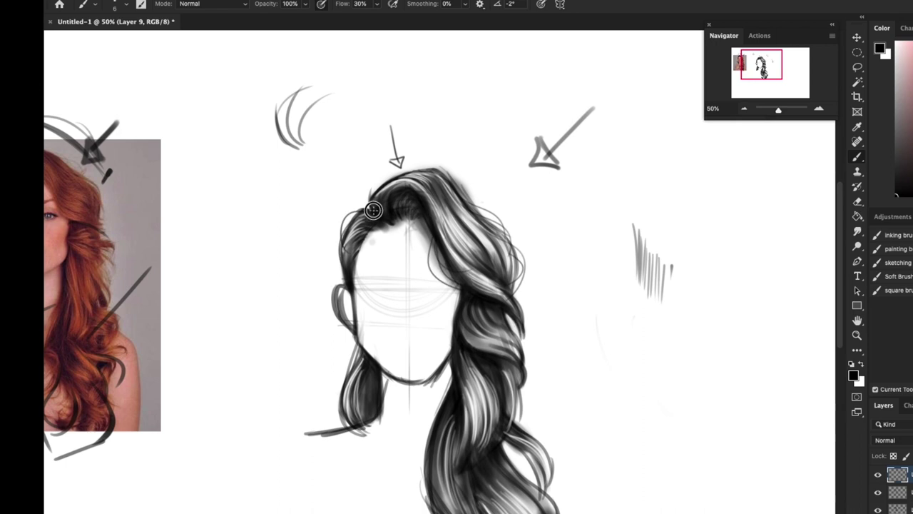
drag(368, 206, 346, 232)
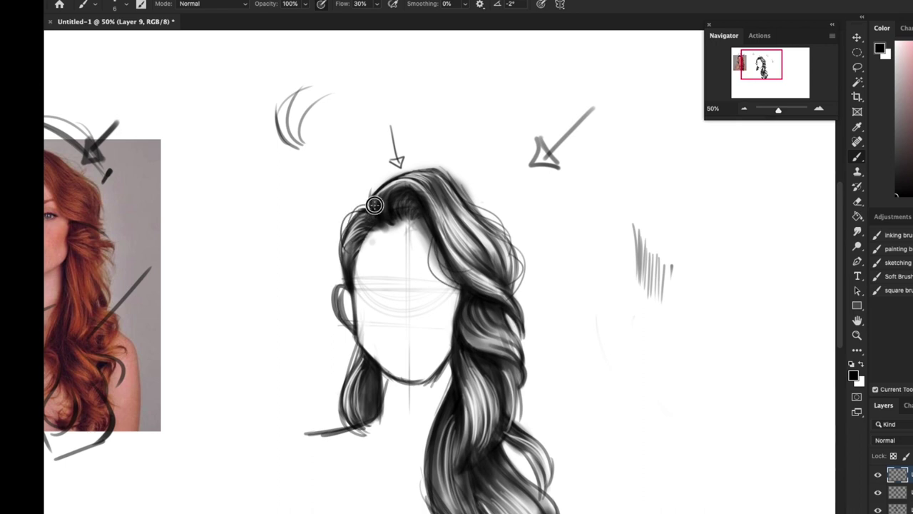
Add fine black flyaway strands along the outer waves and the looping outer curl.
scroll(385, 286, down, 5)
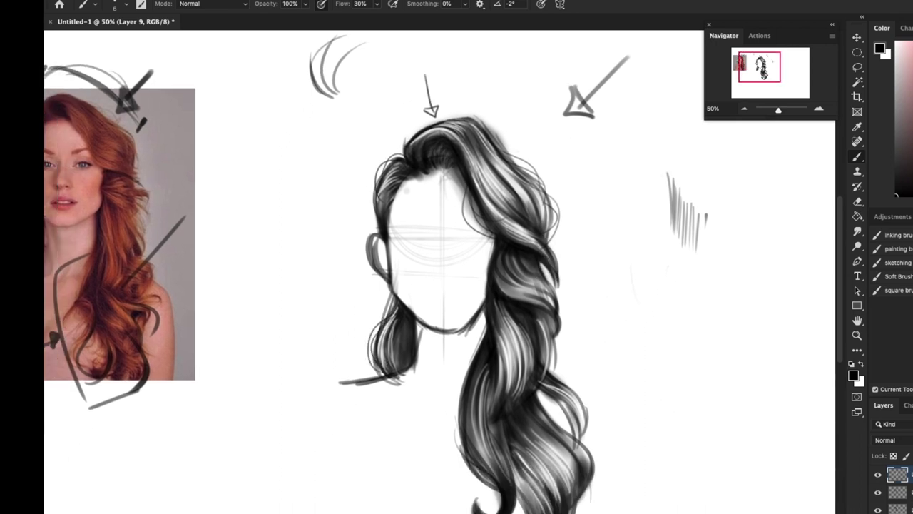
scroll(442, 285, down, 3)
scroll(442, 285, right, 3)
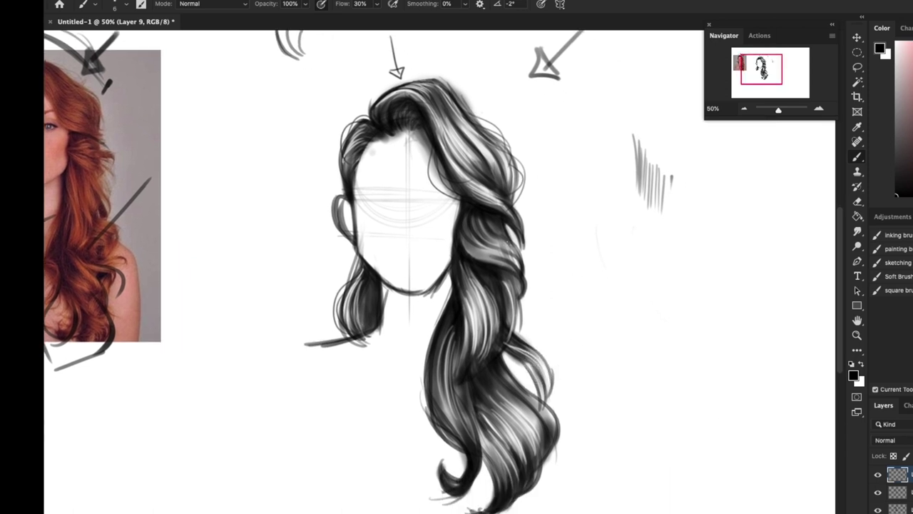
scroll(532, 331, up, 4)
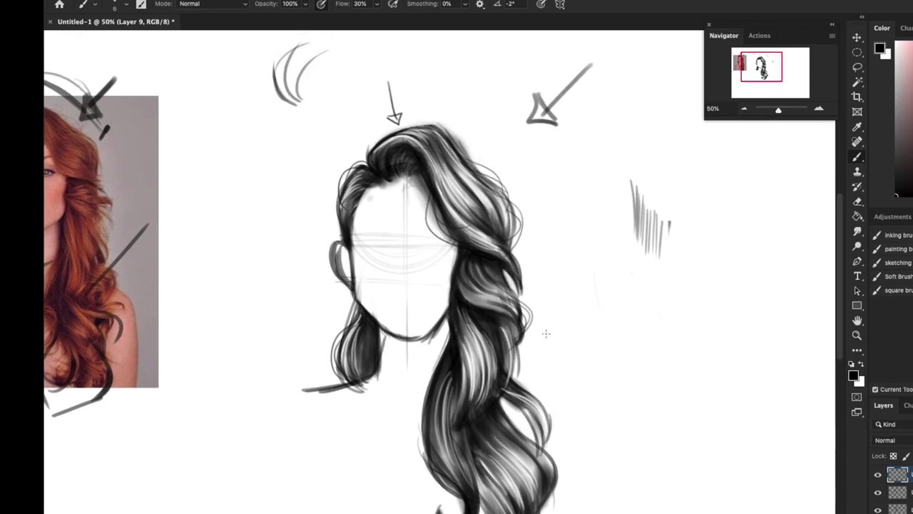
mouse_move(503, 325)
mouse_down()
mouse_move(513, 376)
mouse_move(548, 430)
mouse_up()
mouse_move(519, 390)
mouse_down()
mouse_move(544, 401)
mouse_move(516, 444)
mouse_up()
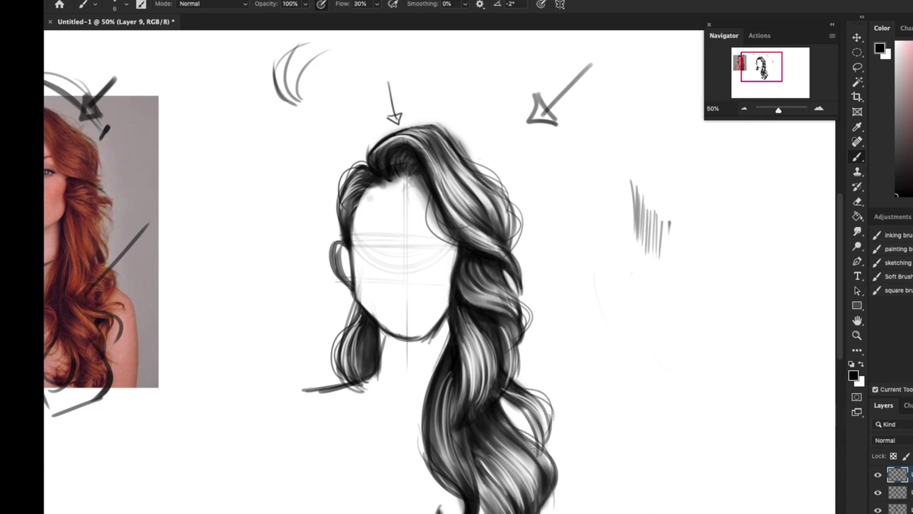
Draw loose black strands around the large lower curl, the inner lock and the hair ends.
drag(560, 471, 555, 505)
drag(518, 471, 533, 457)
drag(462, 345, 461, 421)
drag(465, 328, 447, 418)
mouse_move(546, 513)
mouse_down()
mouse_move(575, 457)
mouse_move(565, 511)
mouse_move(522, 513)
mouse_up()
Paint over the face guidelines with a progressively larger white brush to clean up the face.
key(])
alt+click(580, 289)
drag(382, 208, 400, 196)
key(])
mouse_move(353, 299)
mouse_down()
mouse_move(409, 332)
mouse_move(402, 342)
mouse_move(397, 323)
mouse_move(402, 346)
mouse_up()
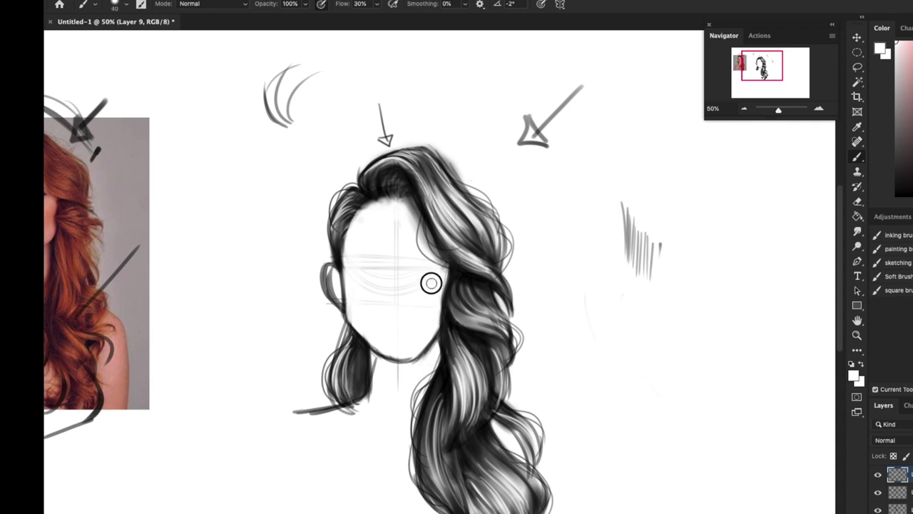
key(bracketright)
key(bracketright)
key(bracketright)
key(bracketright)
key(bracketright)
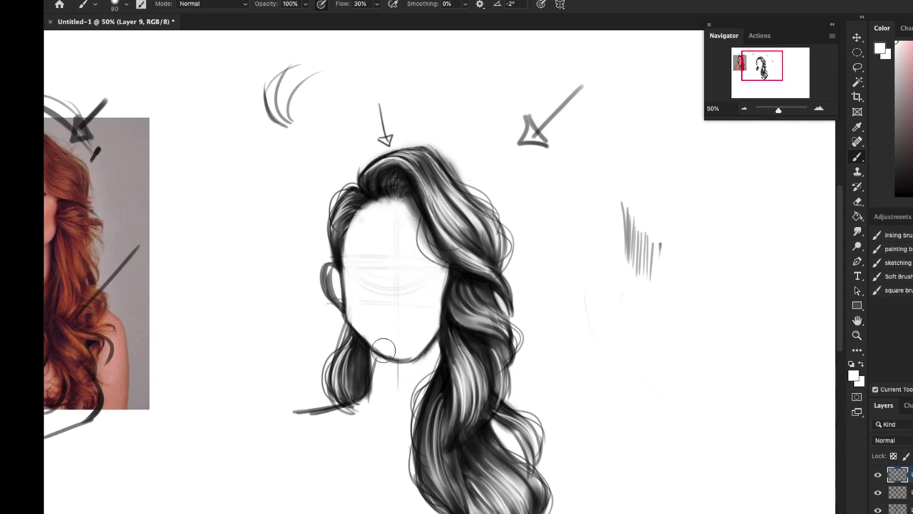
Blend sampled tones into the section beside the cheek, the forehead edge and the fold of the front sweep.
scroll(576, 398, down, 2)
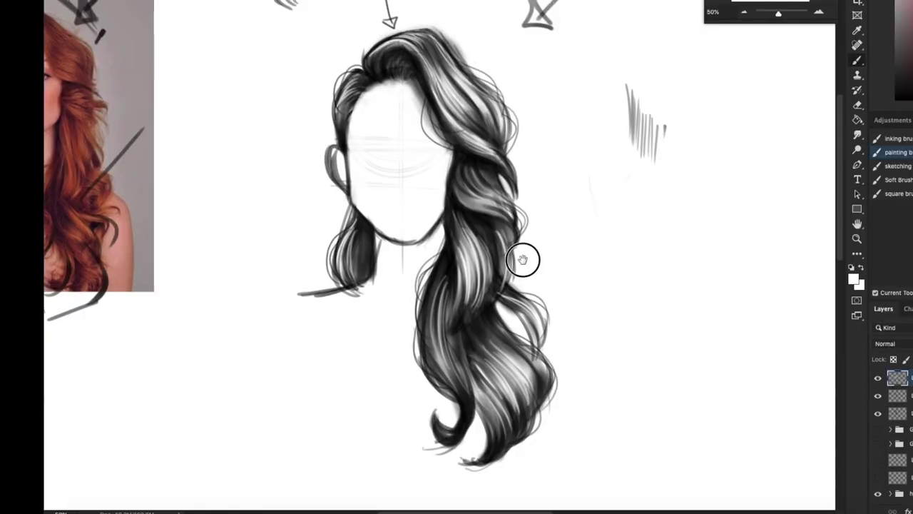
drag(523, 259, 523, 295)
alt+click(470, 207)
drag(458, 190, 492, 234)
drag(411, 120, 439, 179)
mouse_move(512, 156)
mouse_down()
mouse_move(502, 170)
mouse_move(505, 130)
mouse_up()
alt+click(467, 212)
Darken and smooth the wave beside the neck and the long inner lock with sampled tones.
mouse_move(467, 194)
mouse_down()
mouse_move(496, 227)
mouse_move(452, 329)
mouse_up()
alt+click(456, 230)
drag(465, 294, 441, 336)
alt+click(466, 234)
drag(466, 234, 482, 280)
mouse_move(438, 259)
mouse_down()
mouse_move(430, 298)
mouse_move(441, 385)
mouse_up()
Blend sampled darks and midtones through the large lower curl and down to the hair ends.
drag(483, 318, 520, 343)
drag(464, 344, 527, 421)
alt+click(466, 374)
drag(466, 374, 491, 409)
alt+click(462, 393)
drag(461, 377, 472, 418)
mouse_move(456, 351)
mouse_down()
mouse_move(465, 421)
mouse_move(457, 464)
mouse_up()
Clean up the inner lock's edge, smooth the short lock below the ear, and shade beneath the jawline.
alt+click(408, 400)
mouse_move(441, 421)
mouse_down()
mouse_move(403, 348)
mouse_move(407, 294)
mouse_up()
alt+click(352, 265)
mouse_move(350, 242)
mouse_down()
mouse_move(359, 257)
mouse_move(352, 304)
mouse_up()
alt+click(373, 285)
drag(330, 200, 383, 256)
mouse_move(379, 212)
mouse_down()
mouse_move(391, 263)
mouse_move(407, 245)
mouse_up()
drag(411, 214, 444, 291)
Sample tones to refine the waves beside the neck, and add soft shading to the face.
alt+click(518, 261)
drag(518, 262, 457, 293)
alt+click(502, 243)
drag(428, 185, 407, 218)
alt+click(386, 191)
drag(393, 177, 378, 207)
Paint smoother, darker tones through the middle waves, the inner lock and the large lower curl.
drag(492, 225, 486, 264)
mouse_move(495, 259)
mouse_down()
mouse_move(535, 287)
mouse_move(530, 279)
mouse_up()
alt+click(508, 242)
mouse_move(491, 227)
mouse_down()
mouse_move(535, 234)
mouse_move(561, 197)
mouse_up()
drag(487, 260, 477, 331)
drag(487, 291, 462, 360)
mouse_move(502, 301)
mouse_down()
mouse_move(476, 372)
mouse_move(494, 345)
mouse_up()
drag(464, 346, 492, 420)
alt+click(537, 378)
Darken the roots at the parting and deepen the front sweep down to its outer edge.
scroll(550, 410, up, 10)
scroll(549, 410, left, 4)
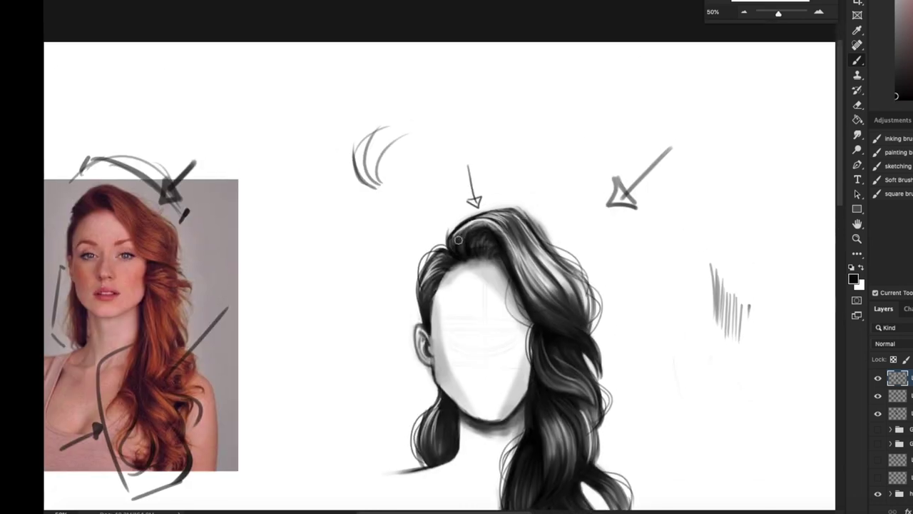
drag(451, 244, 486, 218)
mouse_move(507, 220)
mouse_down()
mouse_move(543, 269)
mouse_move(588, 296)
mouse_up()
drag(551, 240, 599, 332)
Soften the outer edge of the front sweep with sampled tones, and block light grey shading into the face.
alt+click(565, 250)
drag(520, 204, 572, 264)
mouse_move(557, 330)
mouse_down()
mouse_move(573, 243)
mouse_move(586, 247)
mouse_up()
alt+click(592, 292)
drag(606, 191, 573, 153)
drag(564, 187, 547, 177)
alt+click(525, 235)
drag(525, 239, 462, 237)
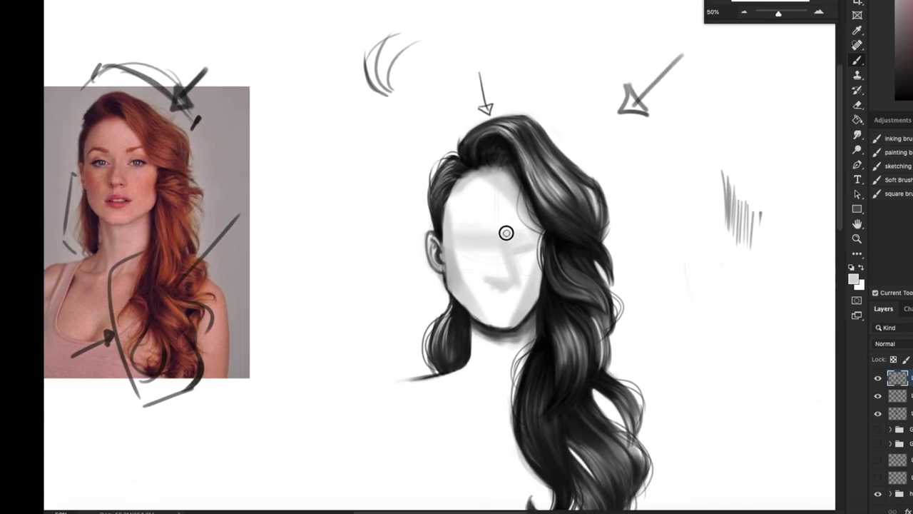
Paint two soft grey eyebrows on the face and cover the rough nose shading with light tones.
scroll(520, 244, down, 4)
drag(504, 165, 592, 158)
scroll(563, 164, down, 4)
scroll(571, 179, up, 7)
Delete the arrows and loose practice strokes around the drawn head, clear the selection, and return to the Brush on the top layer.
key(super+minus)
click(903, 397)
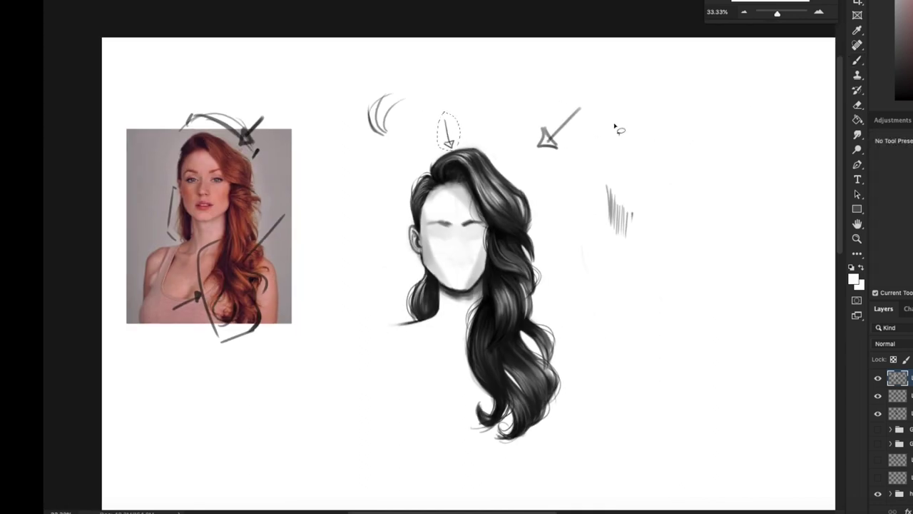
drag(413, 95, 387, 116)
key(Delete)
key(super+d)
key(b)
click(898, 378)
key(super+plus)
drag(570, 293, 559, 223)
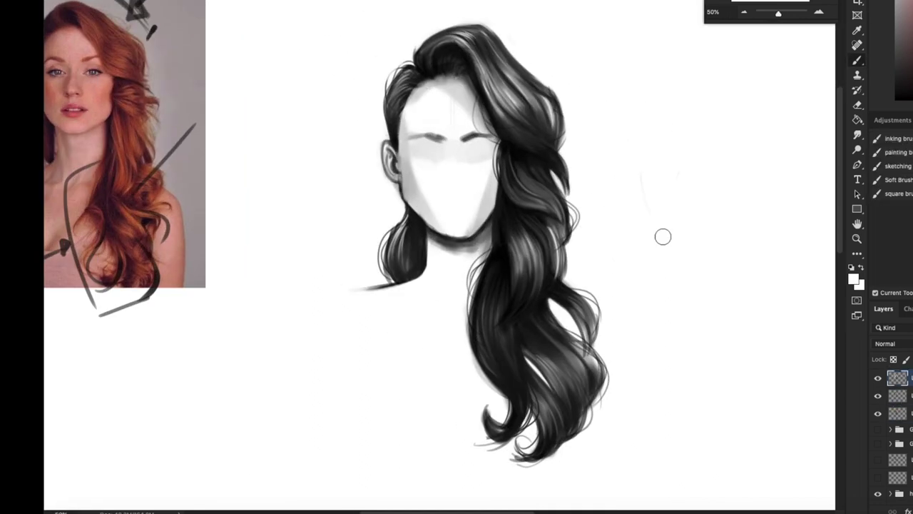